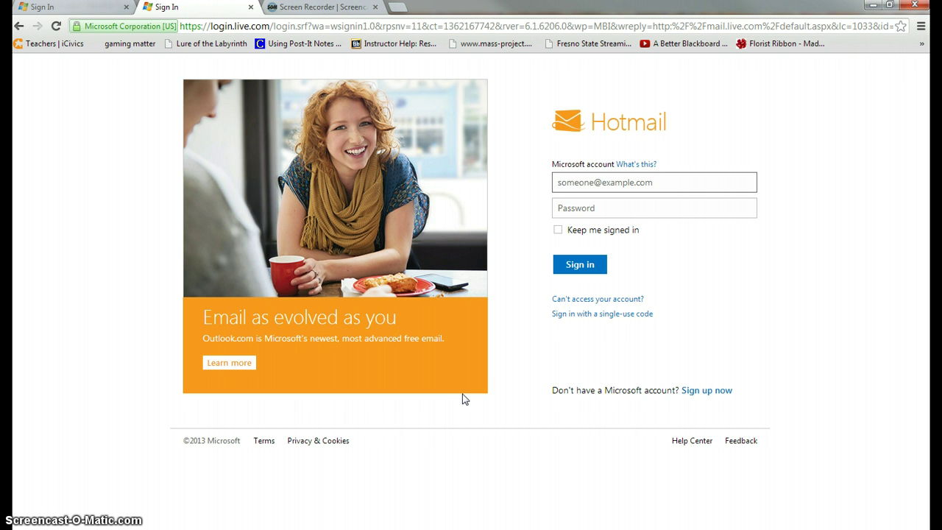
Compare the Hotmail and Outlook sign-in pages, ending on the Outlook one.
left_click(472, 398)
left_click(96, 7)
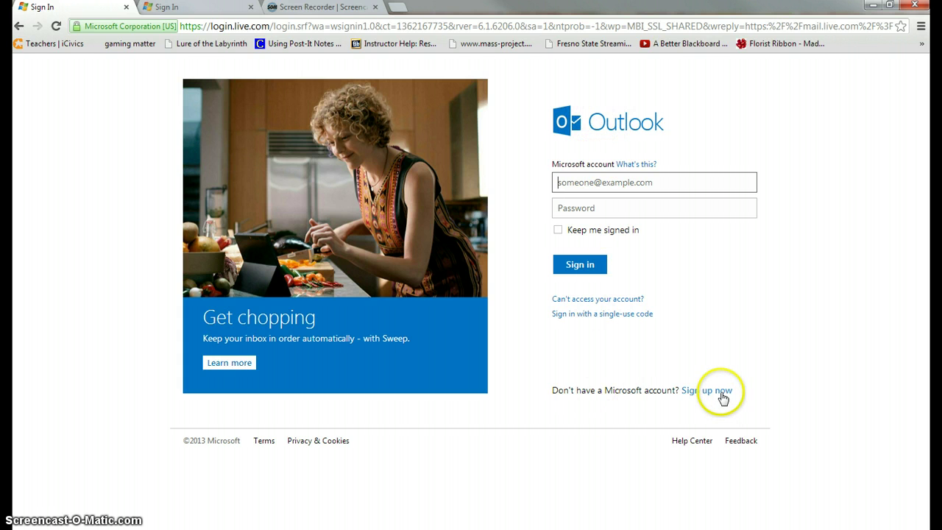
left_click(173, 7)
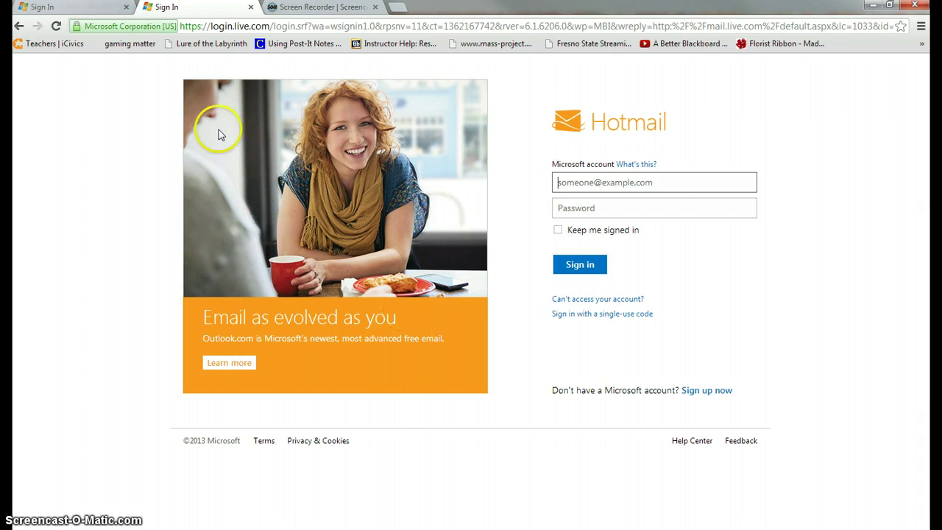
left_click(81, 11)
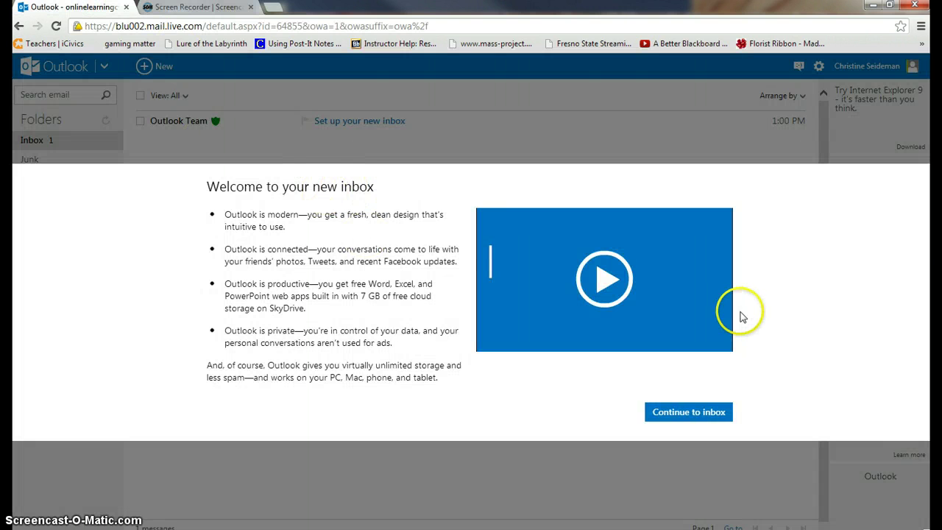
Dismiss the new inbox welcome message and go to the account's SkyDrive files.
left_click(696, 416)
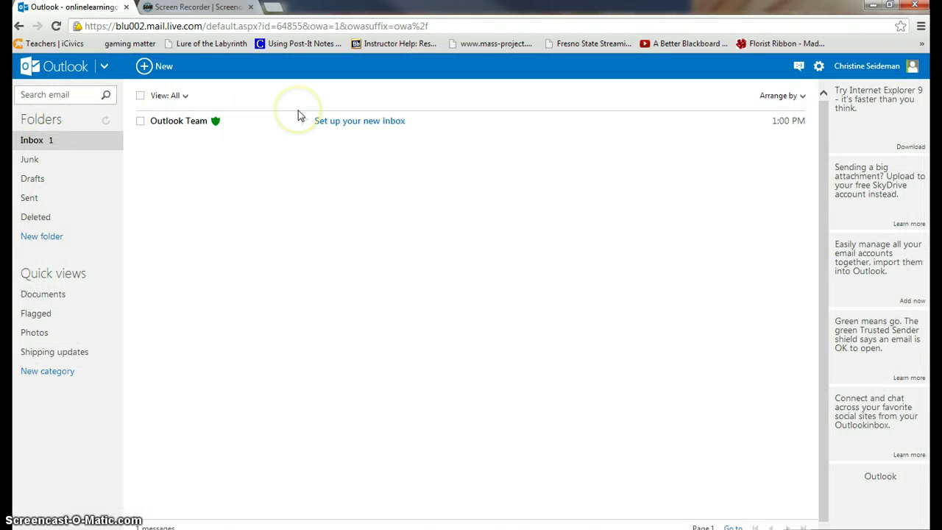
left_click(105, 68)
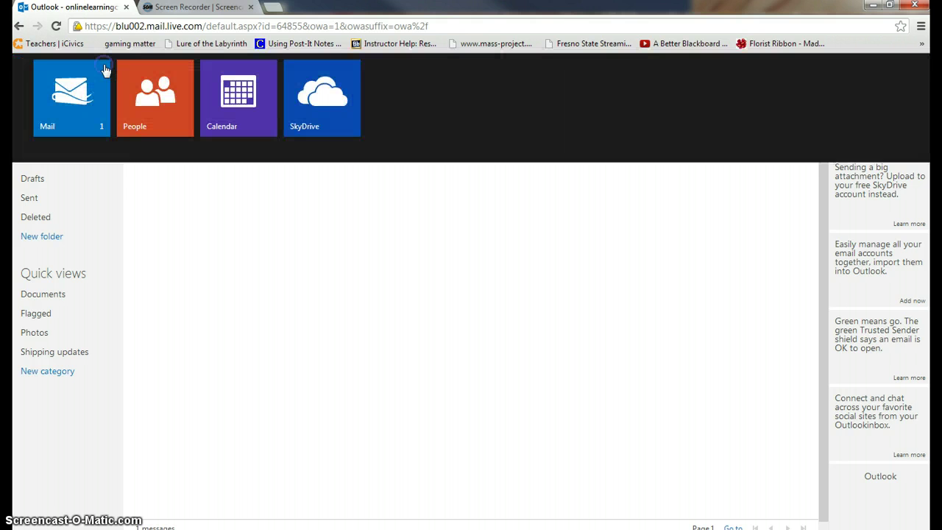
left_click(317, 129)
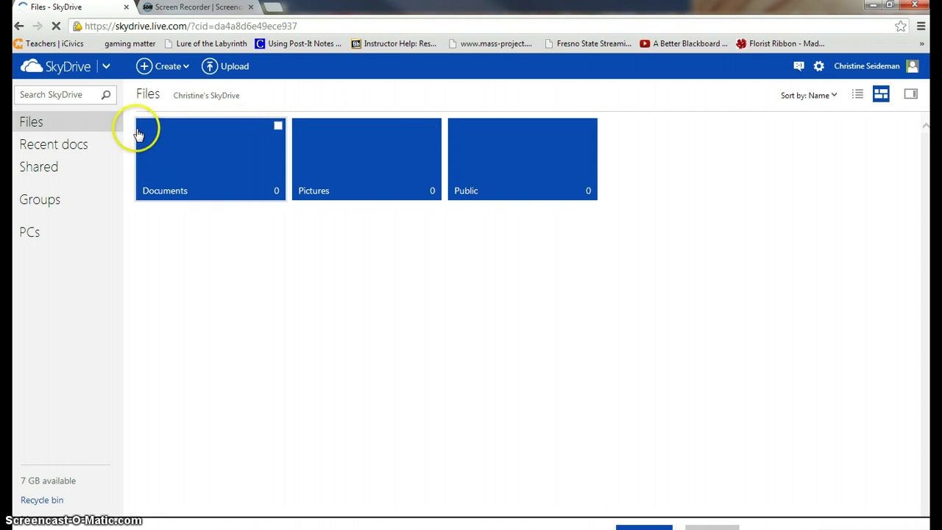
Create a new SkyDrive folder named Syllabus.
left_click(162, 66)
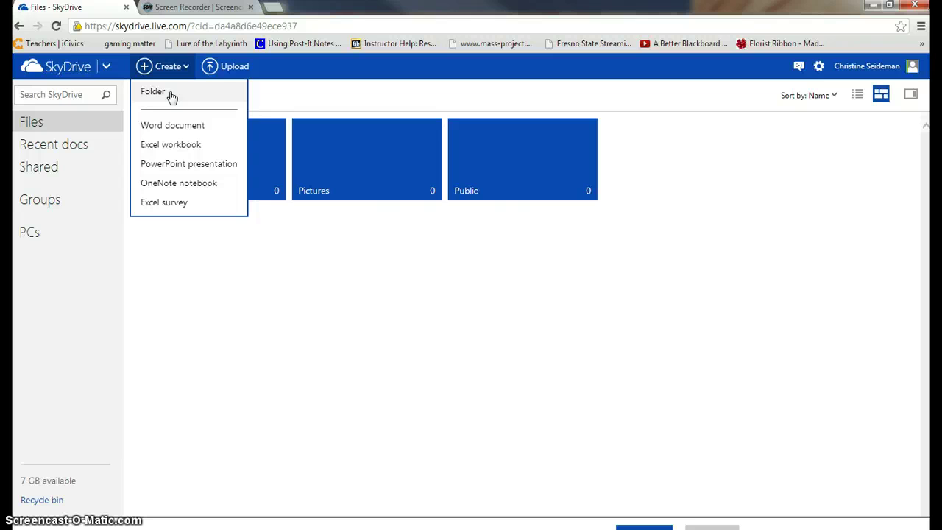
left_click(168, 94)
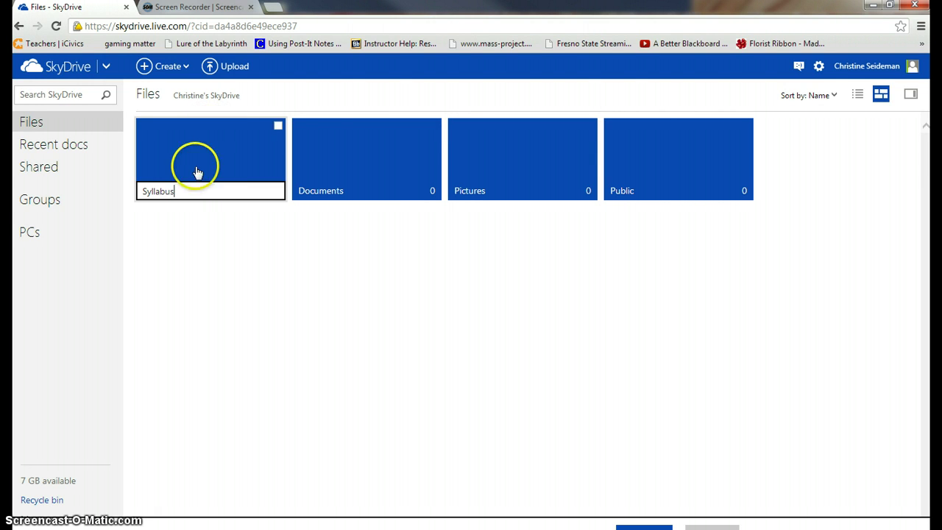
left_click(226, 221)
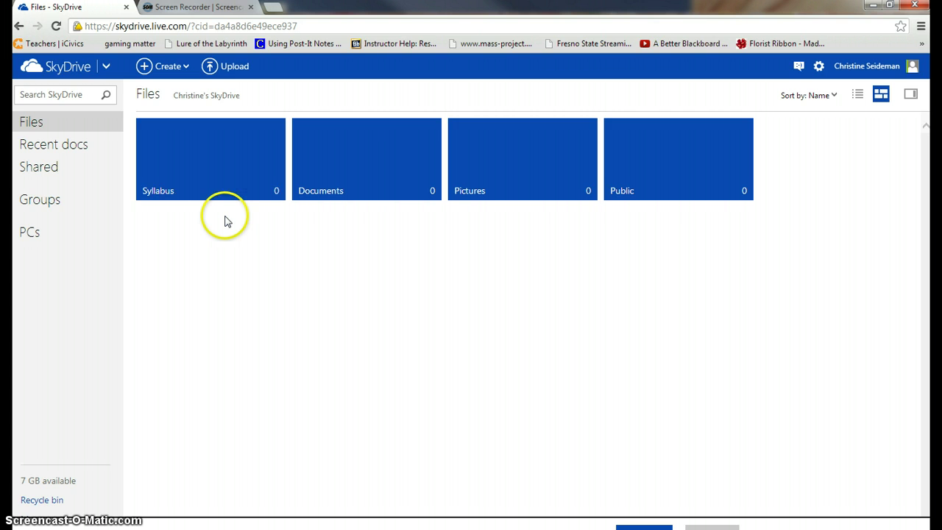
Upload the "syllabus institutional 2013" document from the Desktop into the Syllabus folder.
left_click(238, 148)
left_click(235, 69)
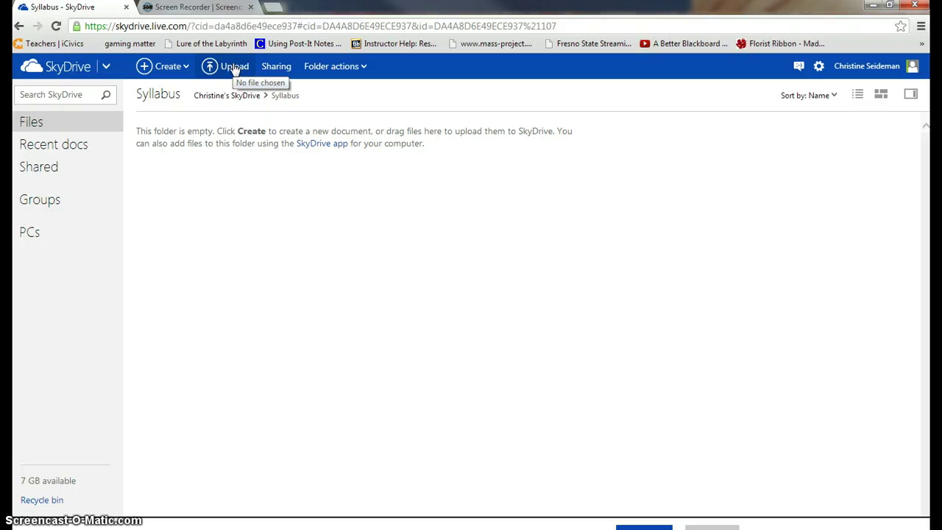
left_click(233, 68)
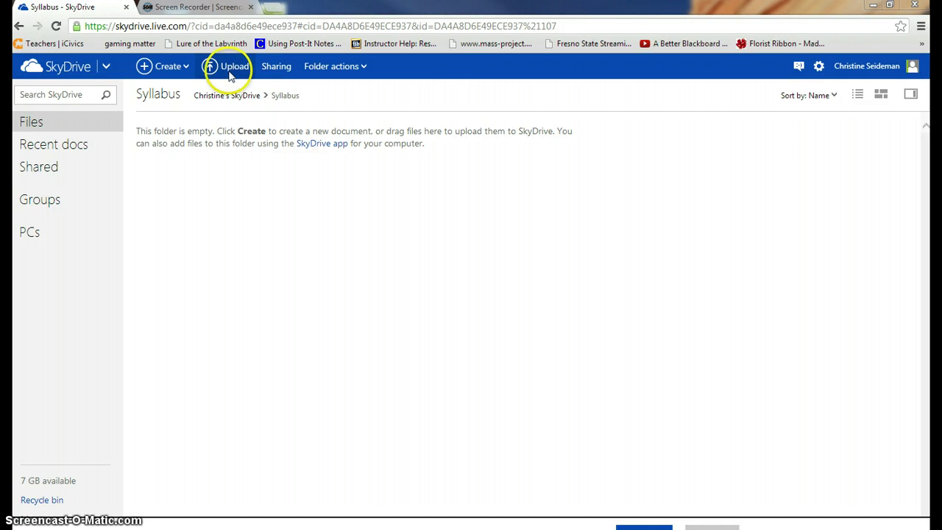
left_click(62, 87)
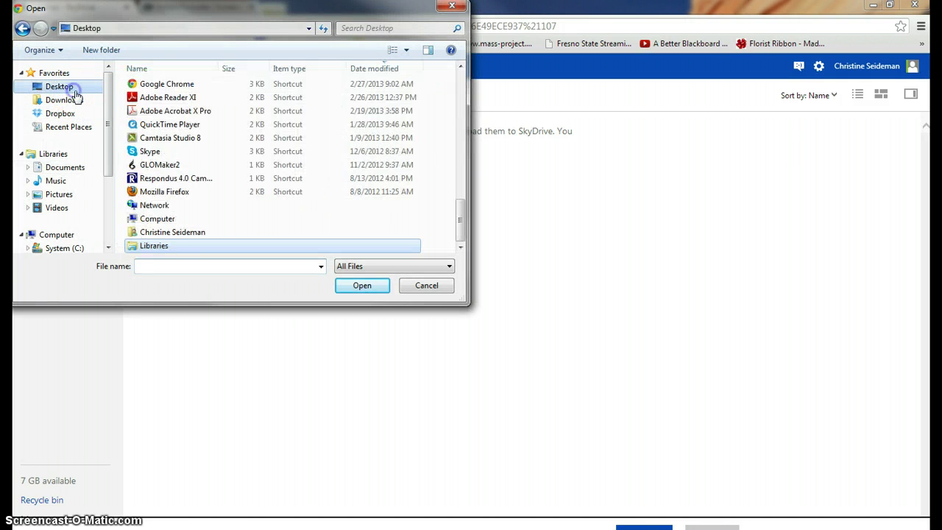
left_click_drag(459, 217, 457, 108)
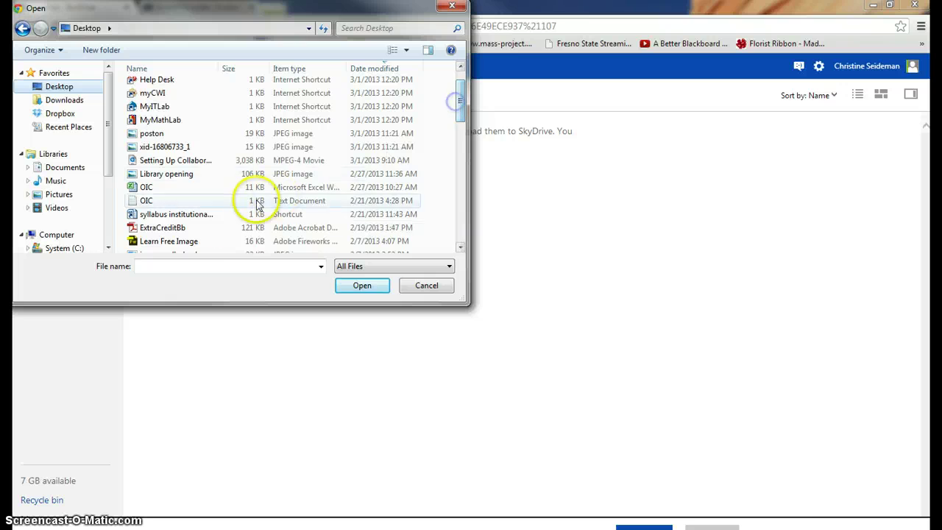
double_click(181, 217)
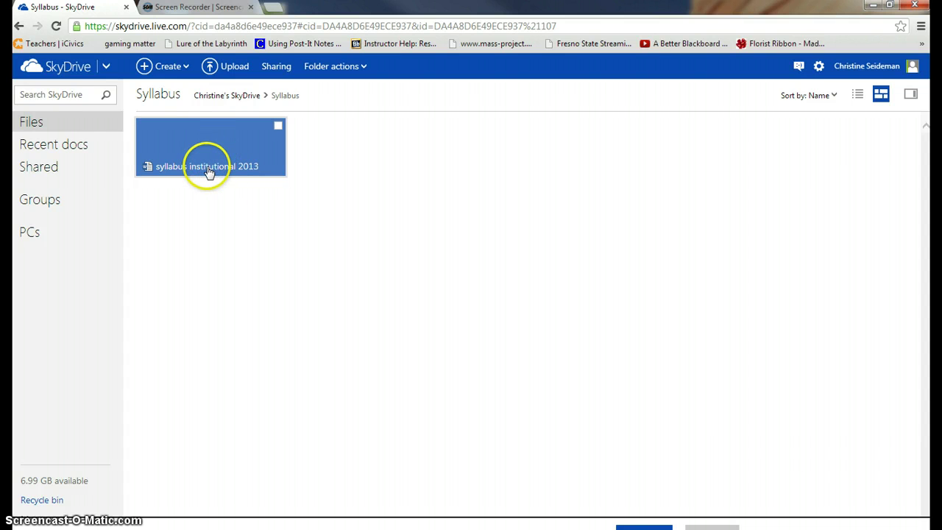
Open the "syllabus institutional 2013" document for editing in Word Web App.
left_click(209, 171)
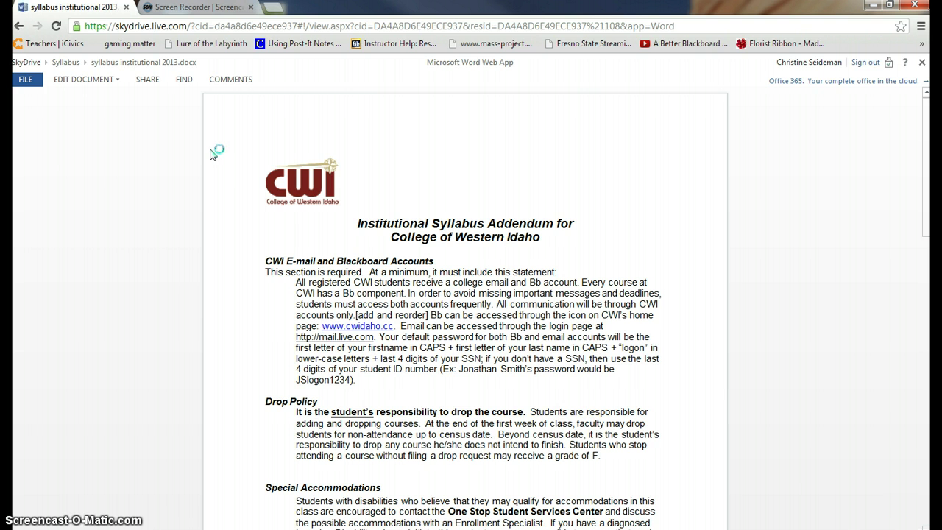
triple_click(274, 272)
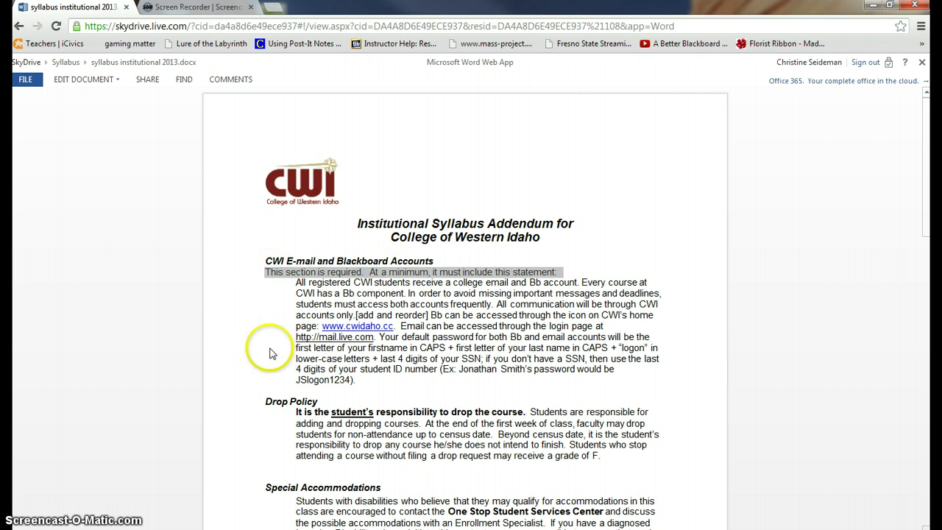
left_click(114, 81)
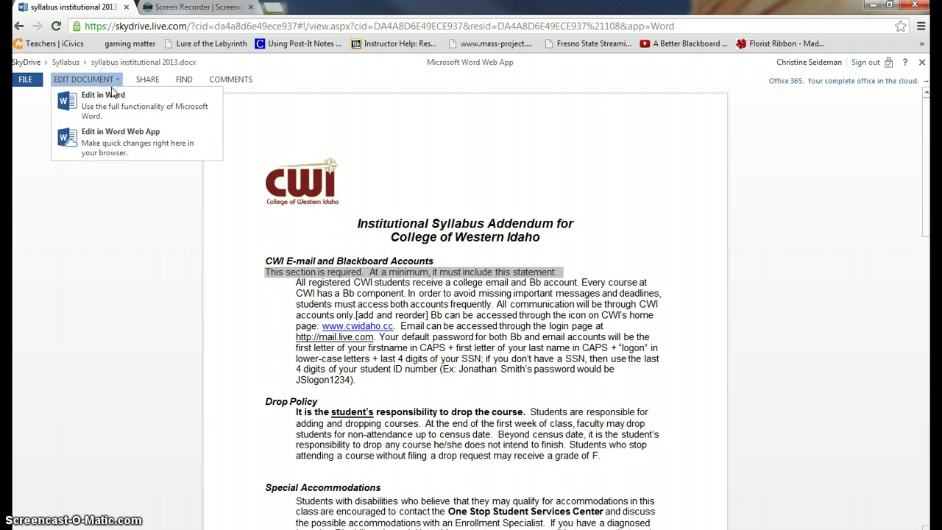
left_click(124, 147)
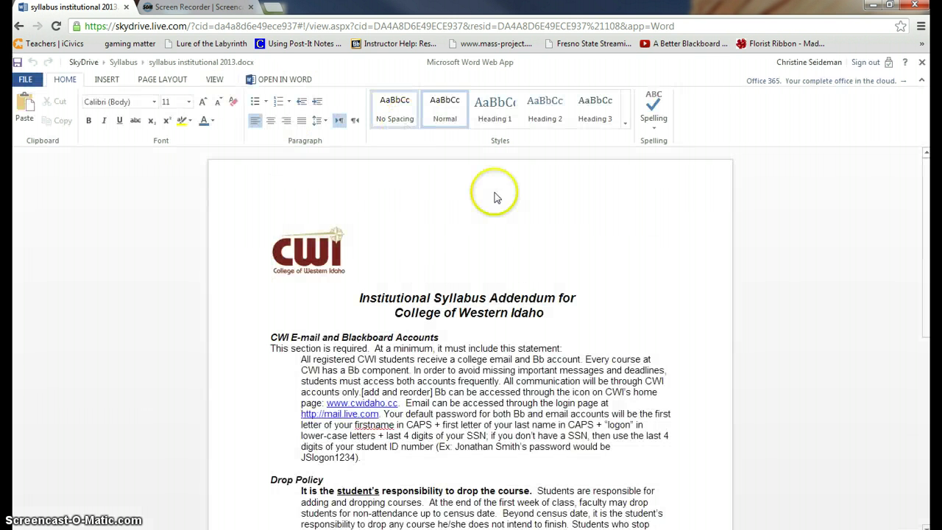
Delete the line "This section is required. At a minimum, it must include this statement:" and save the document.
left_click_drag(563, 349, 280, 349)
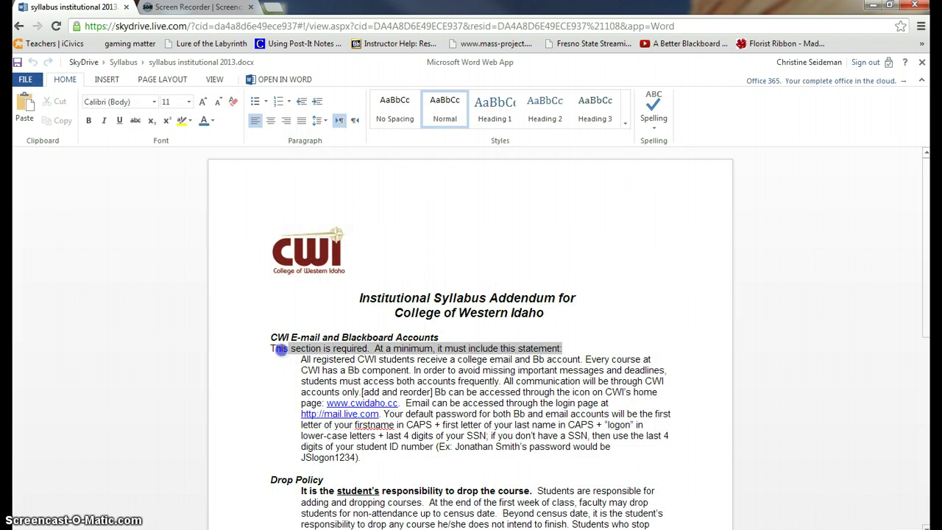
key("Delete")
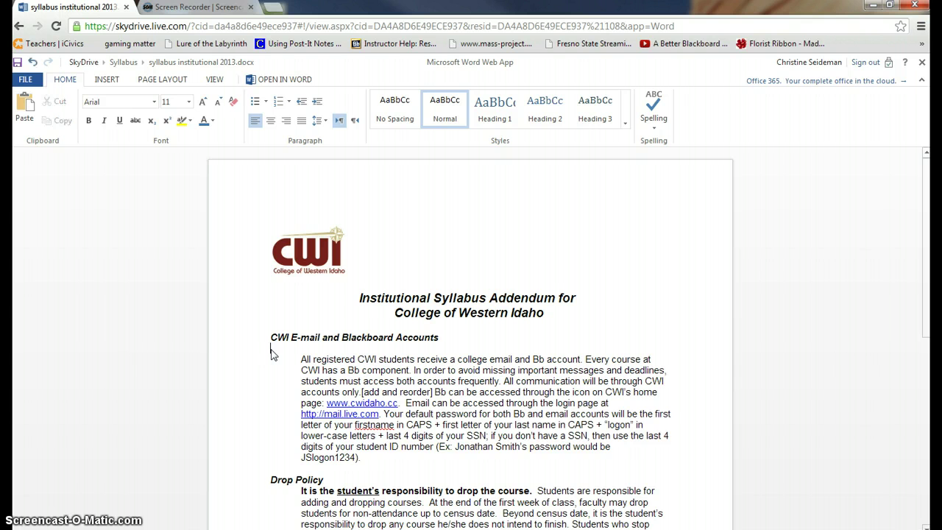
left_click(18, 64)
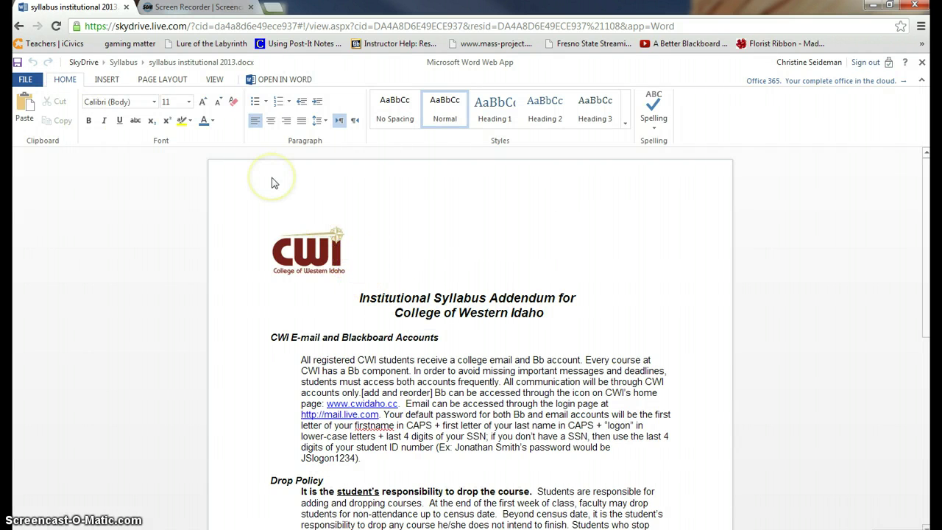
Generate the HTML embed code for sharing the syllabus document in a blog or webpage.
left_click(26, 80)
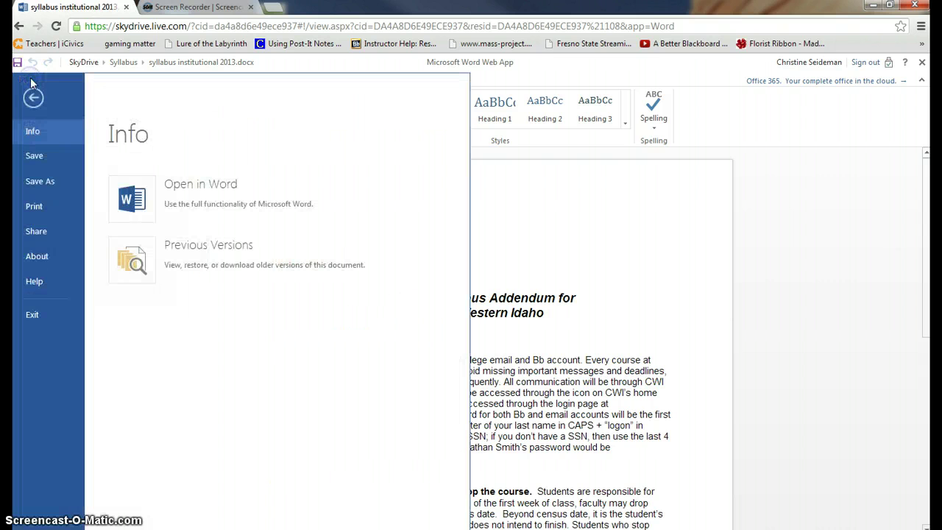
left_click(52, 239)
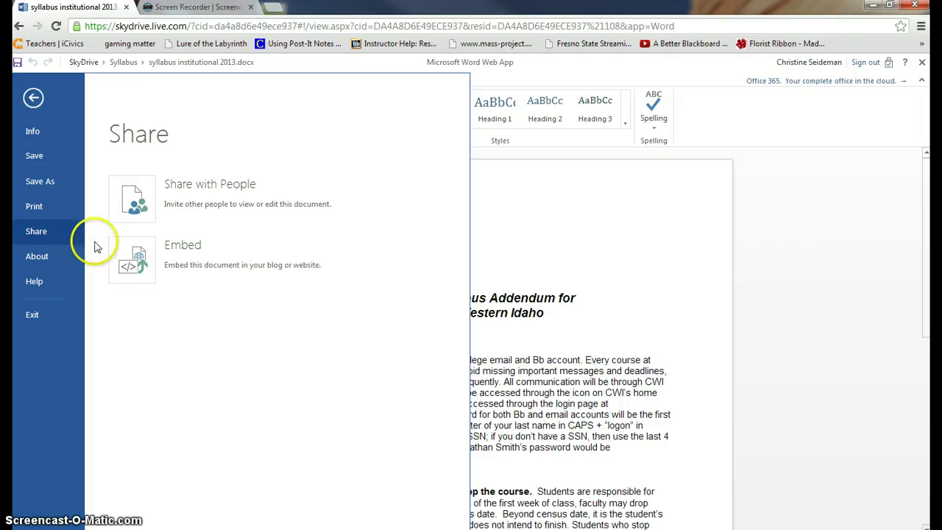
left_click(183, 252)
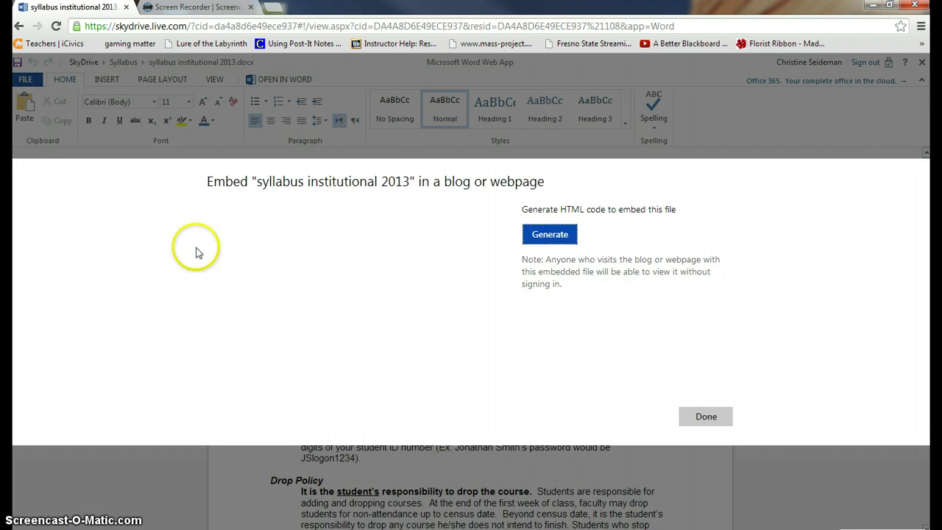
left_click(559, 237)
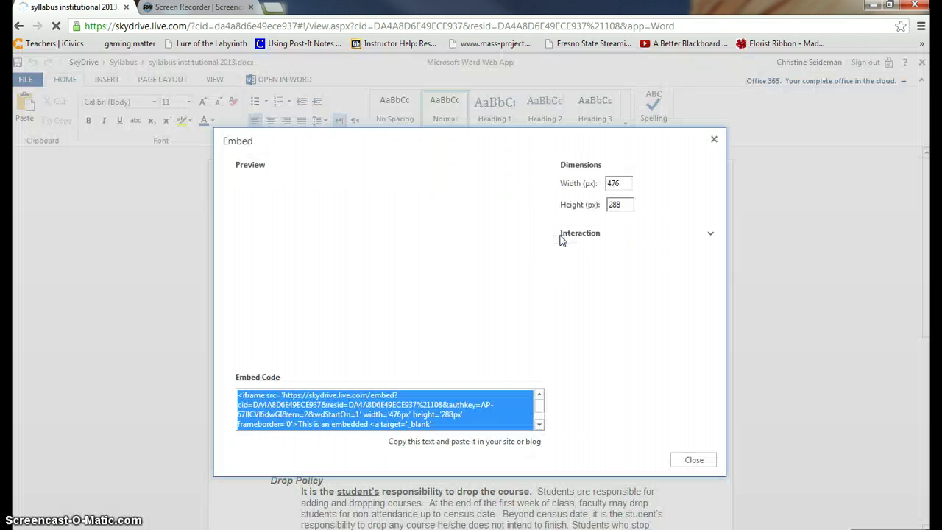
Set the embedded document's dimensions to a width of 600 px and a height of 400 px.
left_click_drag(625, 183, 601, 184)
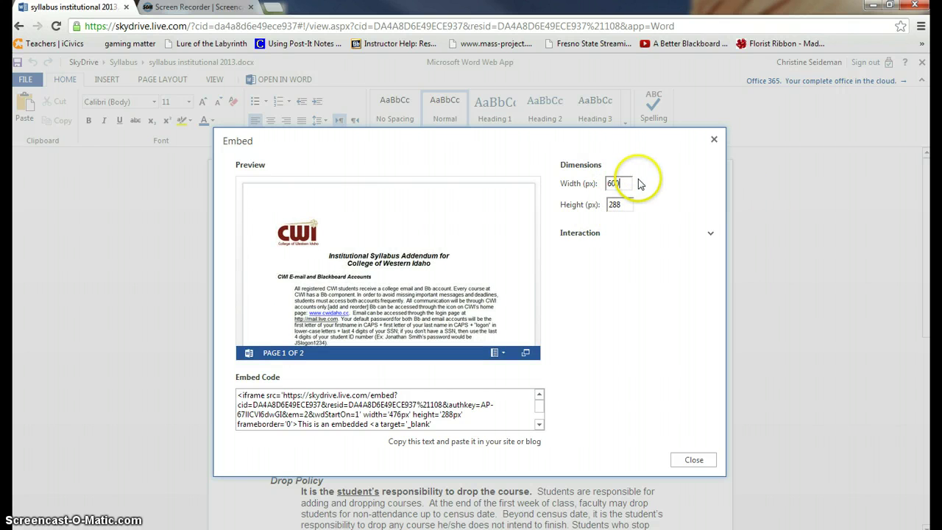
type("600")
left_click_drag(626, 205, 608, 205)
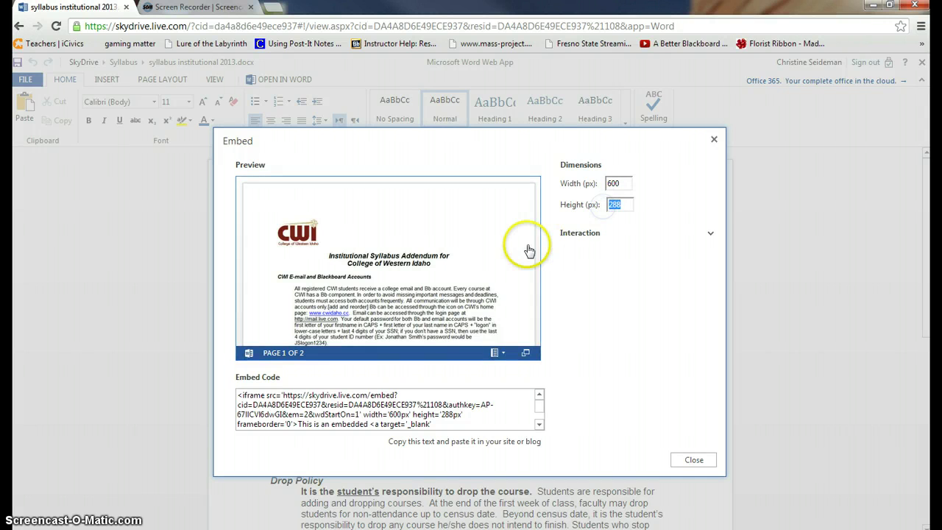
left_click(654, 303)
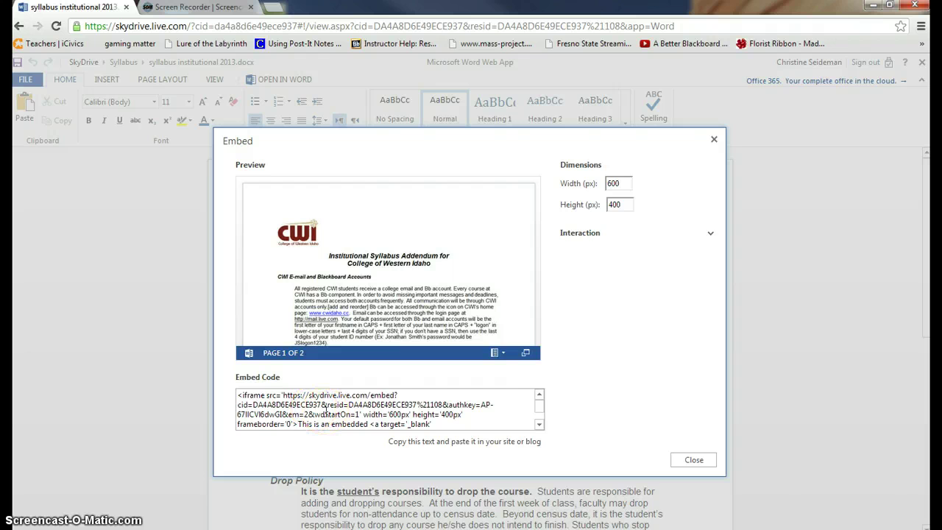
Copy the complete embed code and close the embed settings.
left_click(242, 395)
left_click(277, 395)
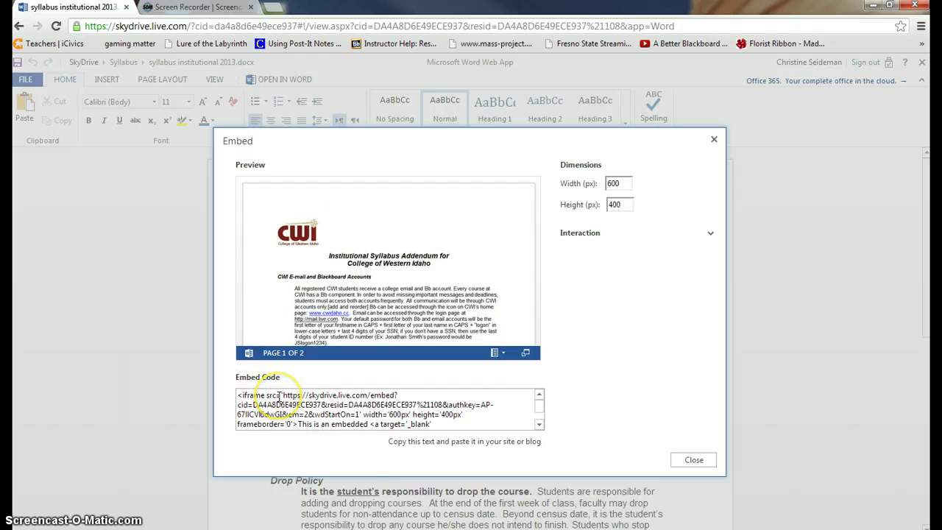
left_click(278, 395)
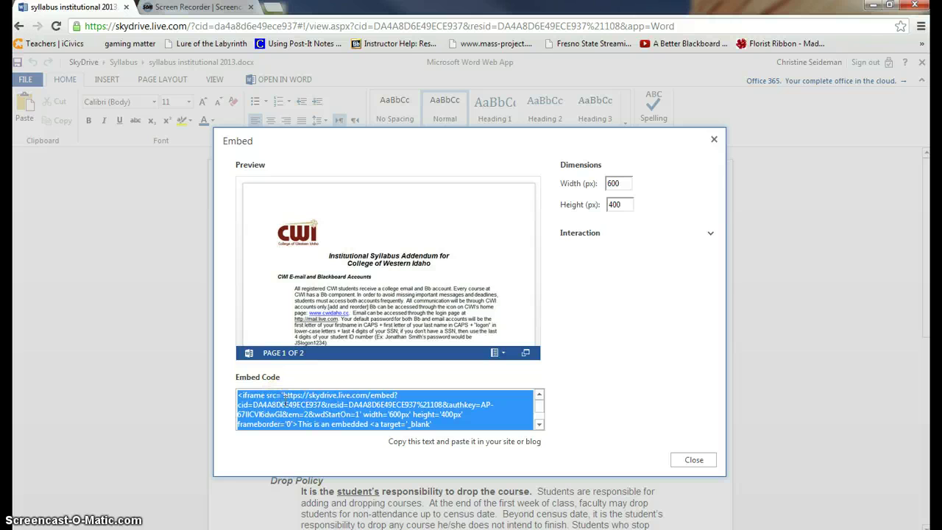
right_click(278, 413)
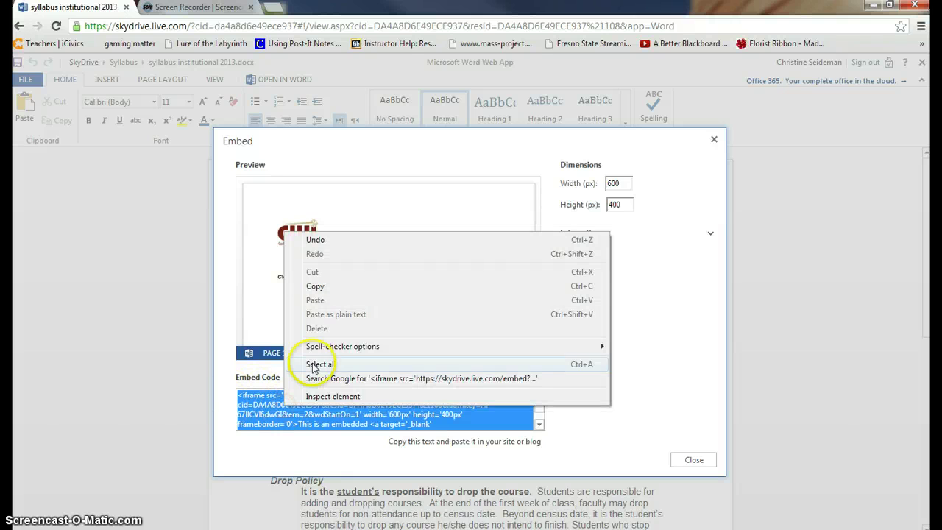
left_click(316, 286)
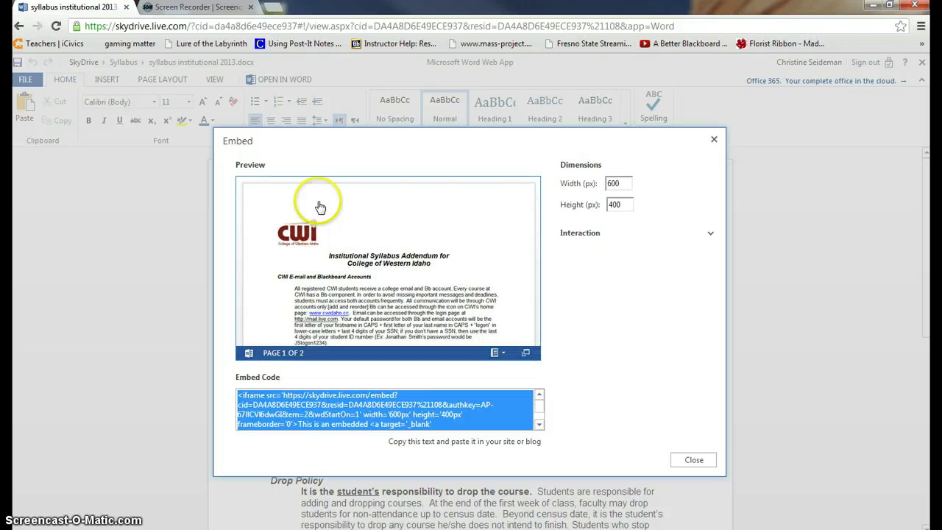
left_click(690, 459)
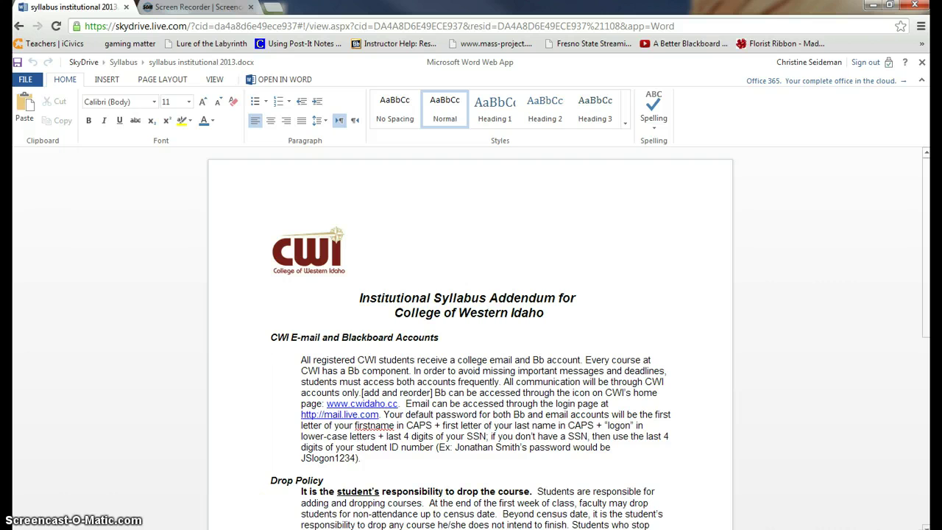
Switch to the Firefox window with the Blackboard Learn course site.
mouse_move(301, 529)
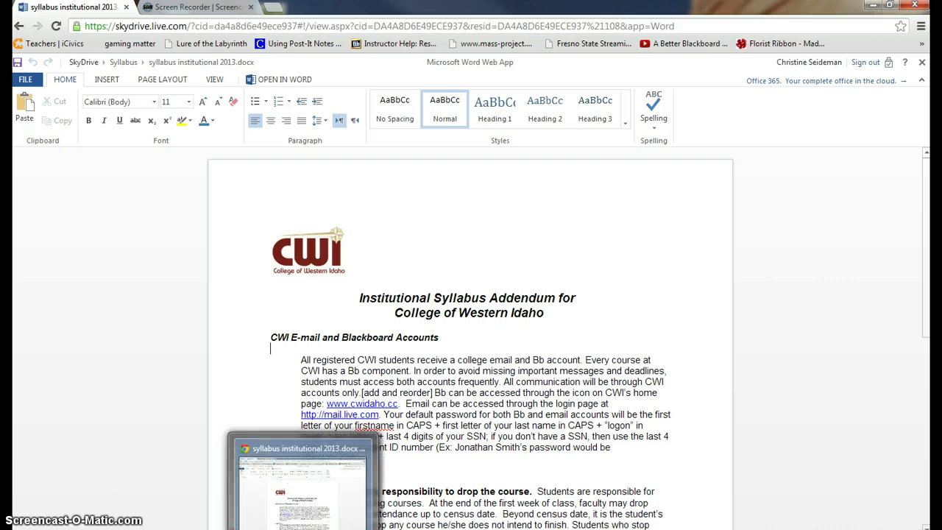
left_click(301, 529)
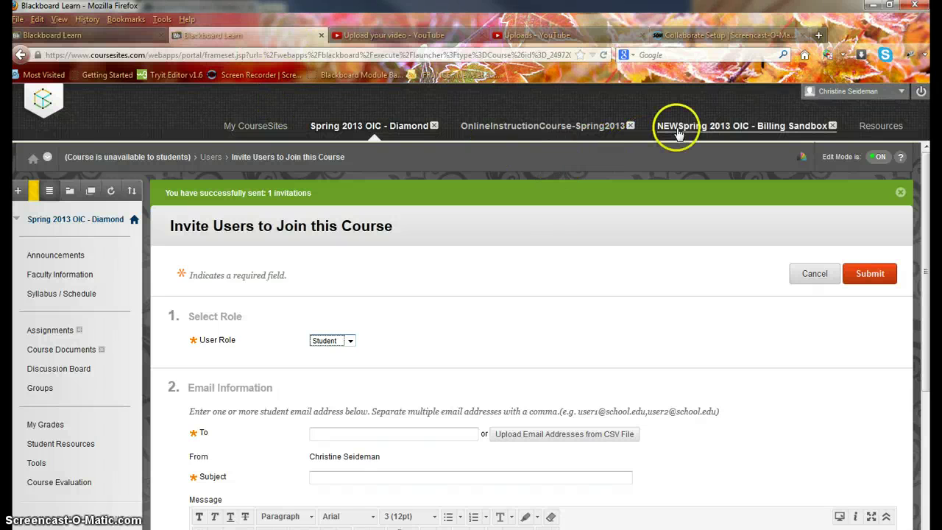
Open the Biology course from My CourseSites, apply the Quick Setup Guide, and go to the Chapter Material area.
left_click(261, 126)
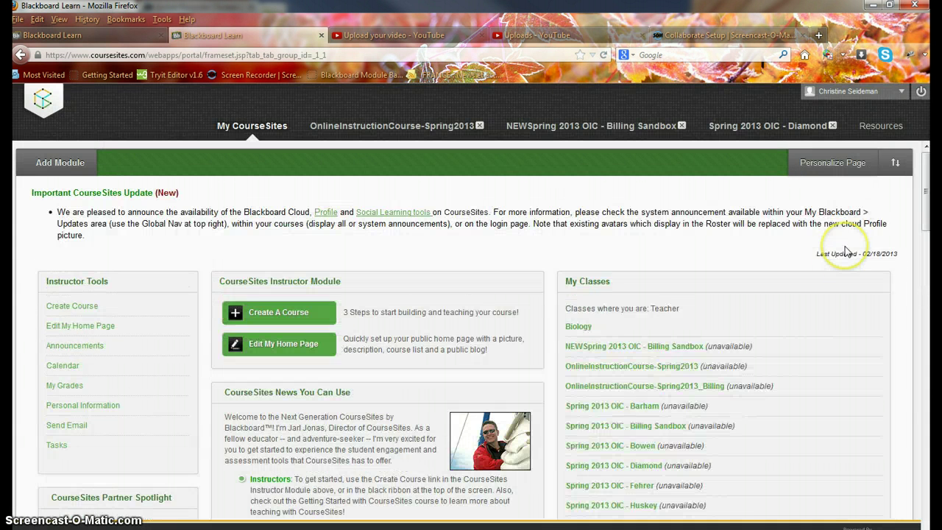
left_click(578, 328)
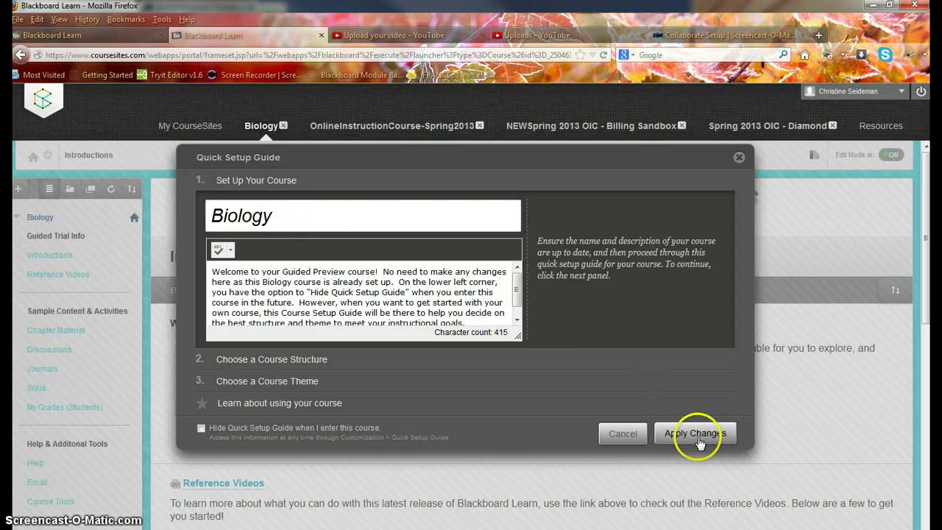
left_click(696, 436)
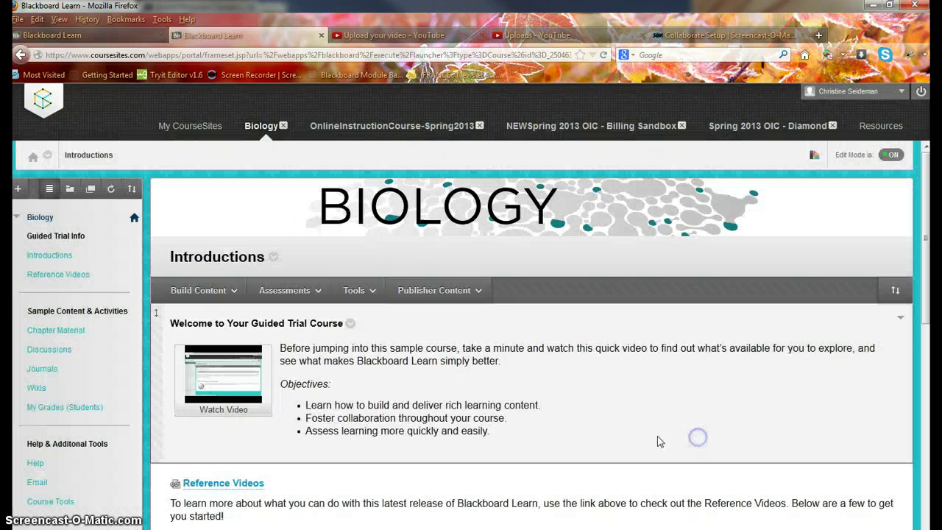
left_click(47, 336)
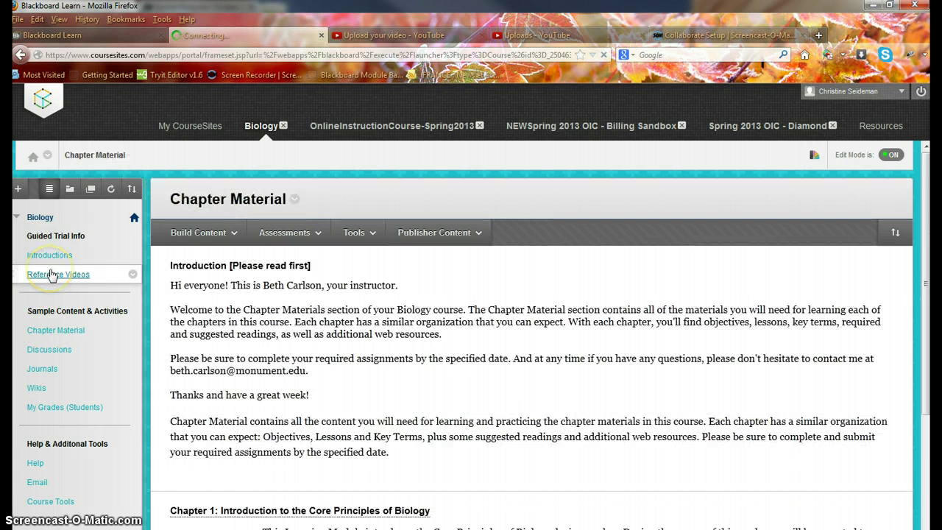
Create a new content item in Chapter Material and name it Institutional Syllabus.
left_click(197, 232)
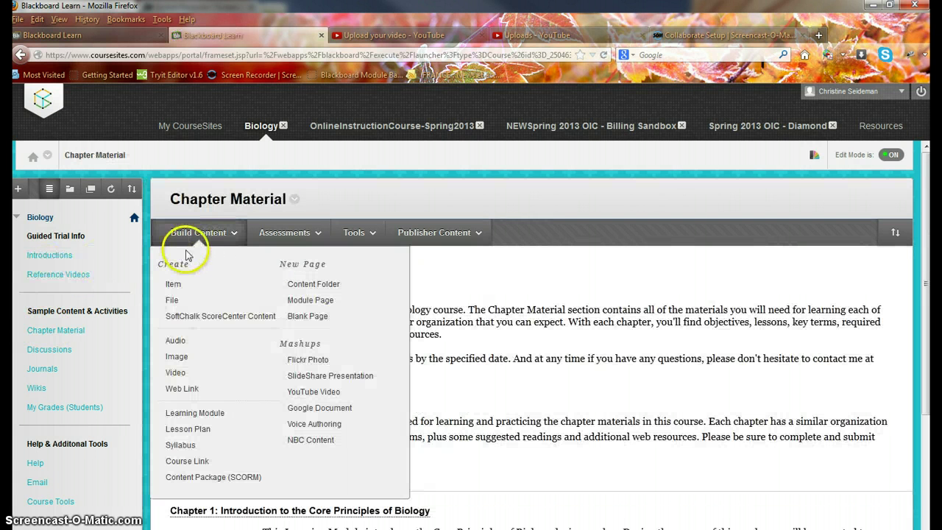
left_click(175, 285)
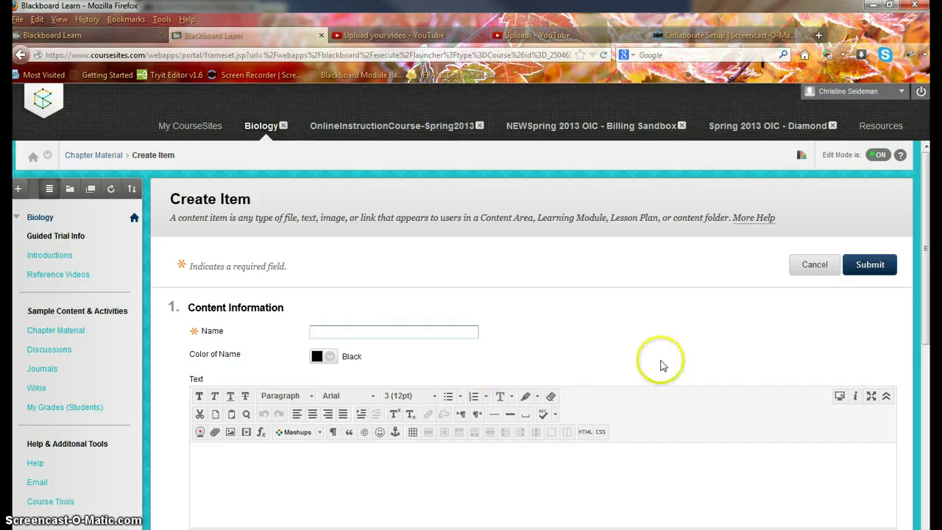
scroll(658, 364, "down", 3)
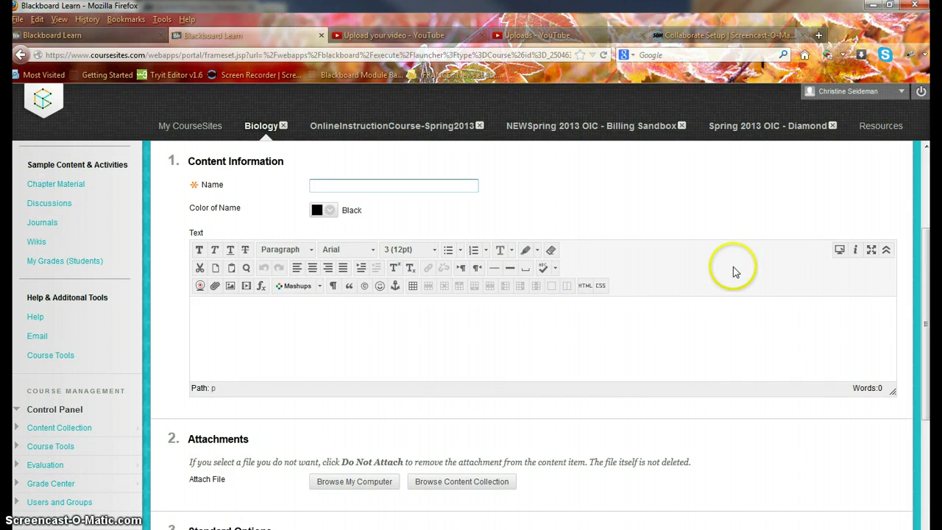
scroll(733, 272, "up", 2)
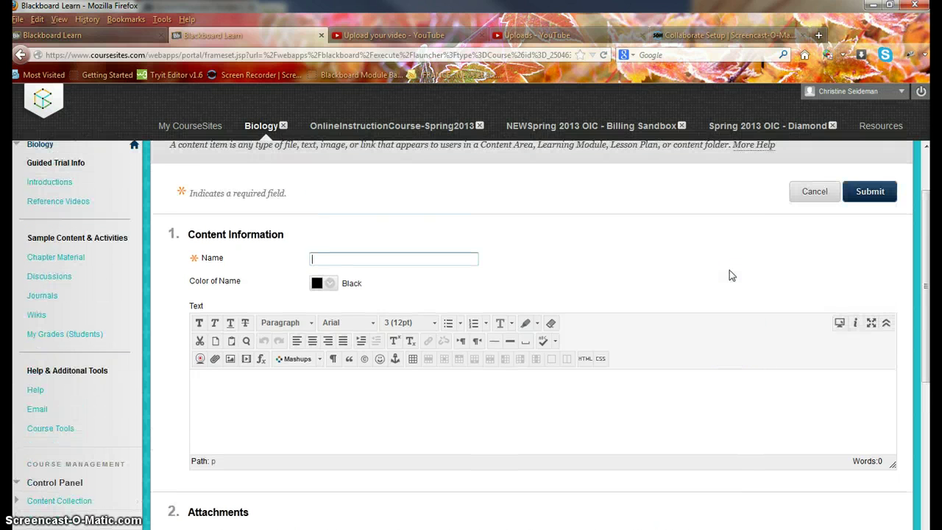
type("Ins")
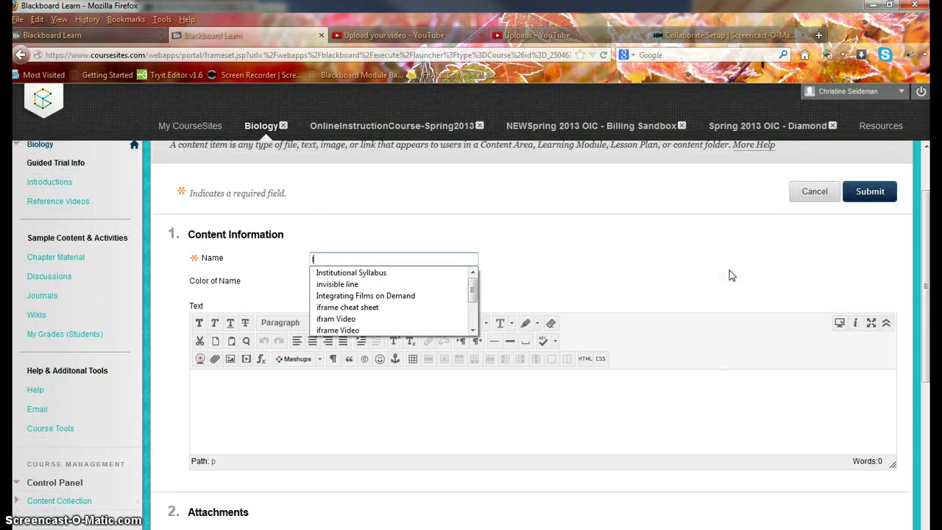
left_click(404, 272)
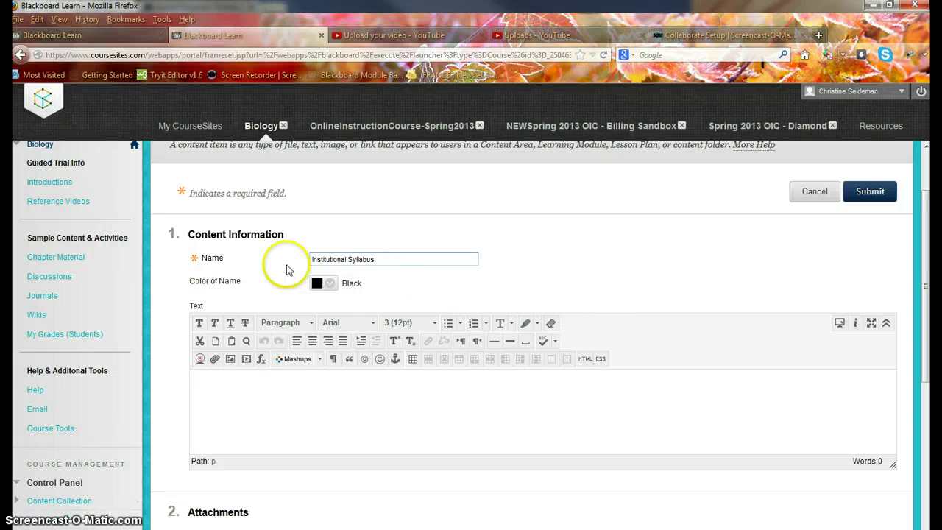
Paste the embed code into the item text's HTML source and add below it "If you cannot see the embedded document please click the following link:".
left_click(617, 404)
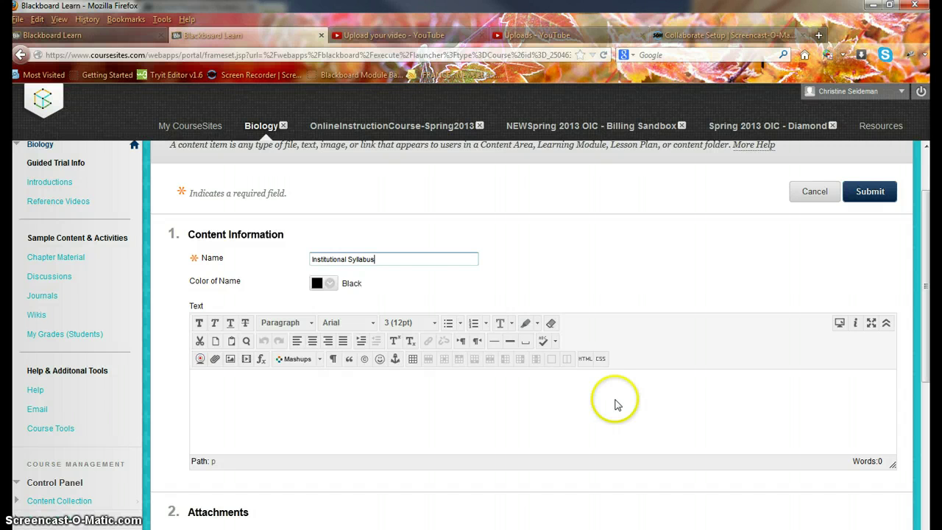
left_click(585, 360)
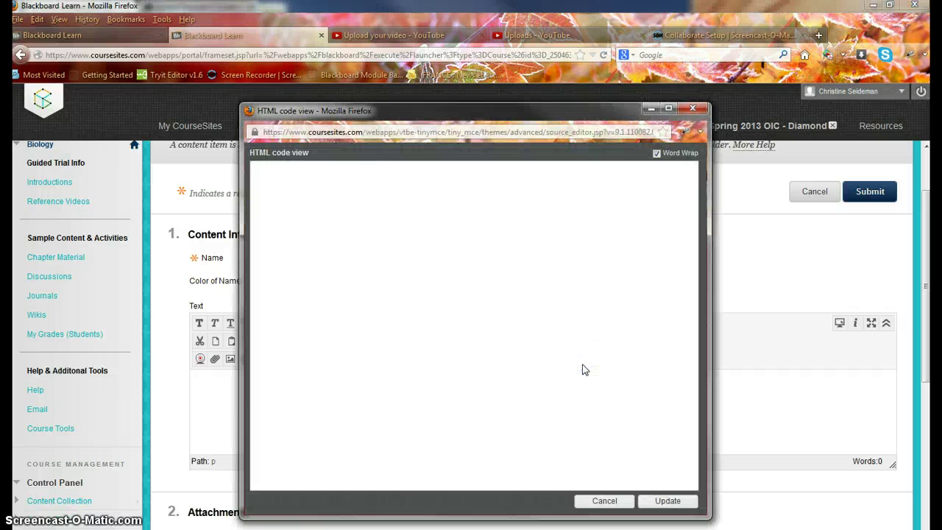
left_click(501, 216)
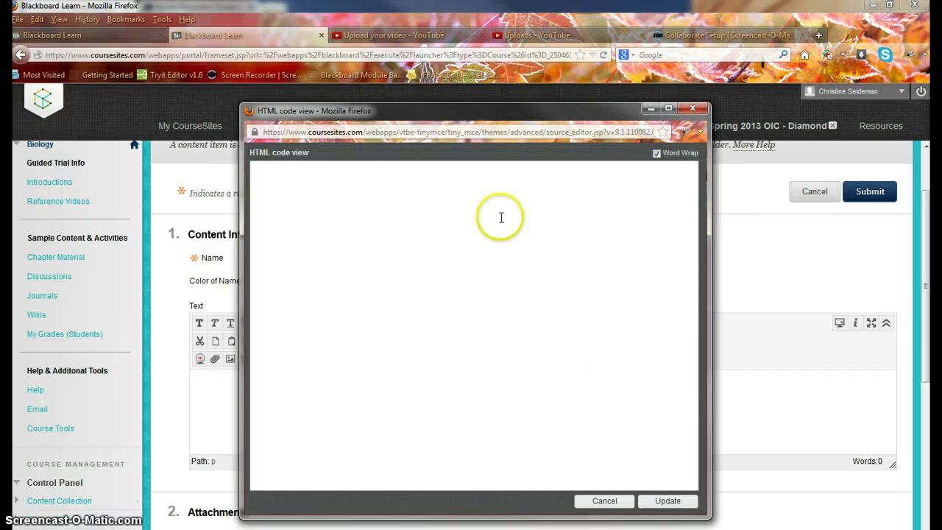
right_click(501, 217)
left_click(527, 274)
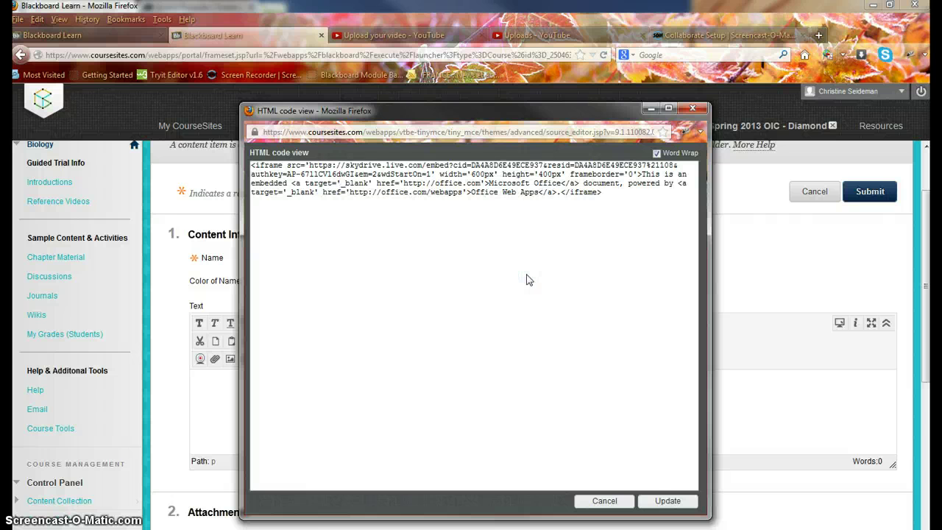
left_click(655, 504)
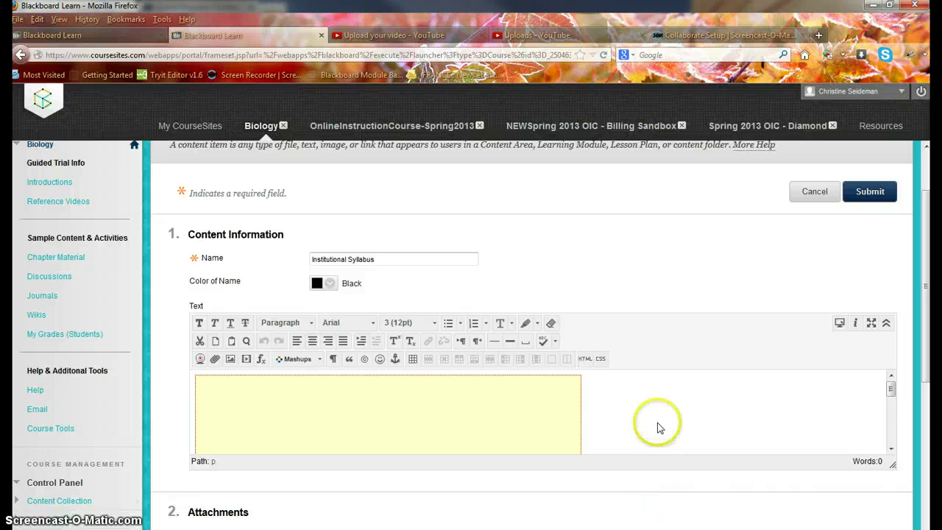
left_click(636, 443)
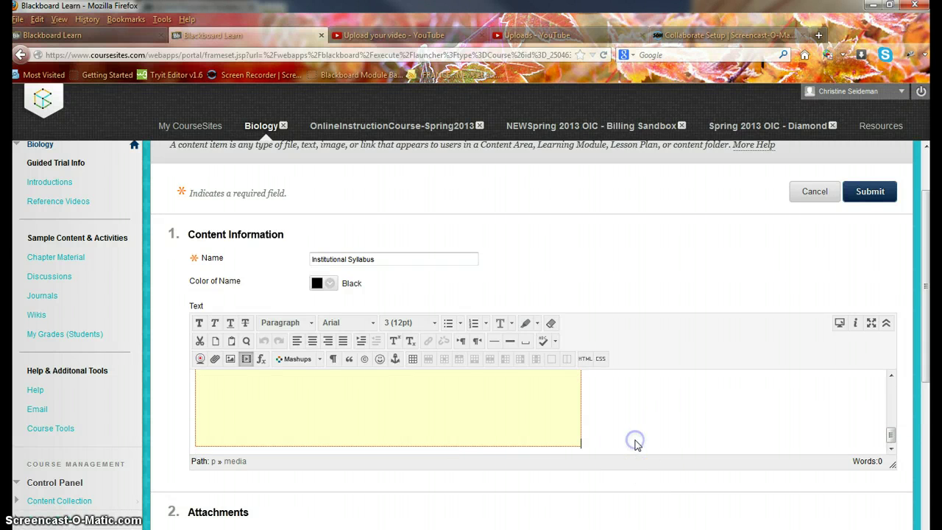
key("Return")
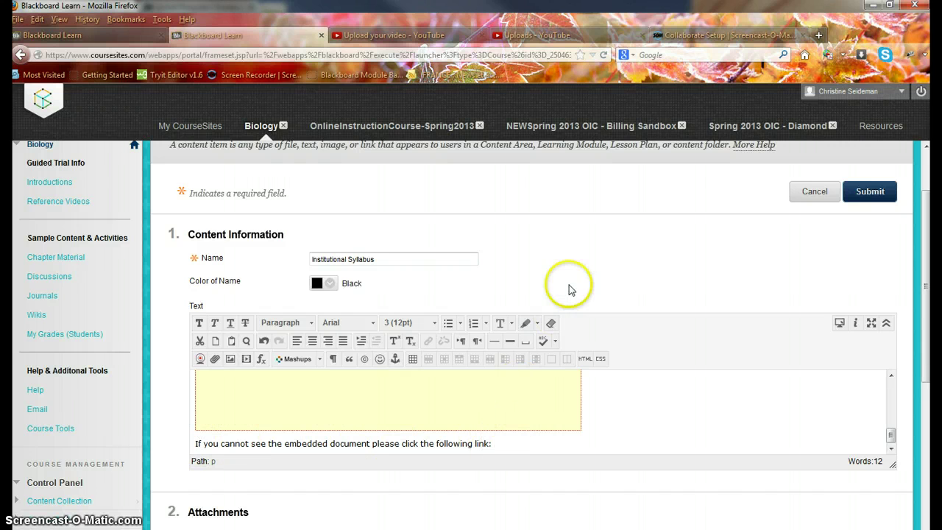
Switch to the syllabus document in Word Web App and create a view-only sharing link for it.
key("alt+Tab")
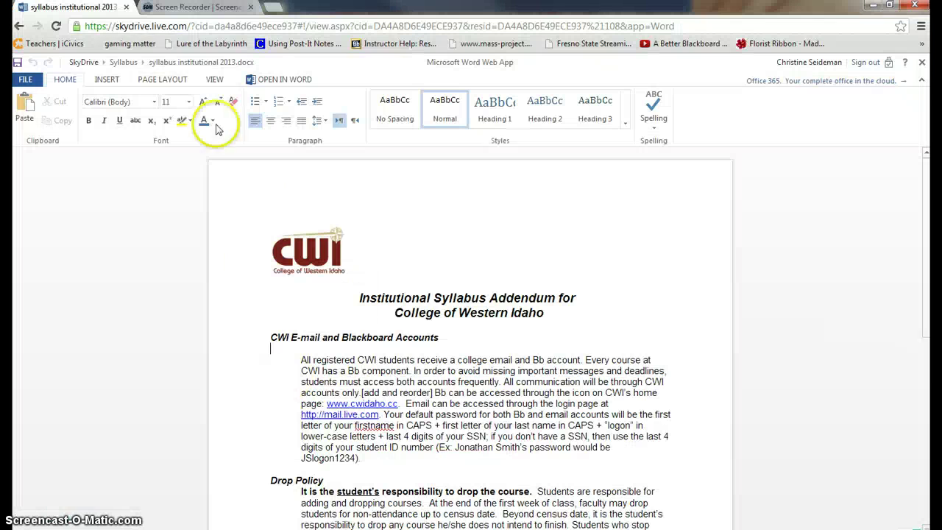
left_click(25, 79)
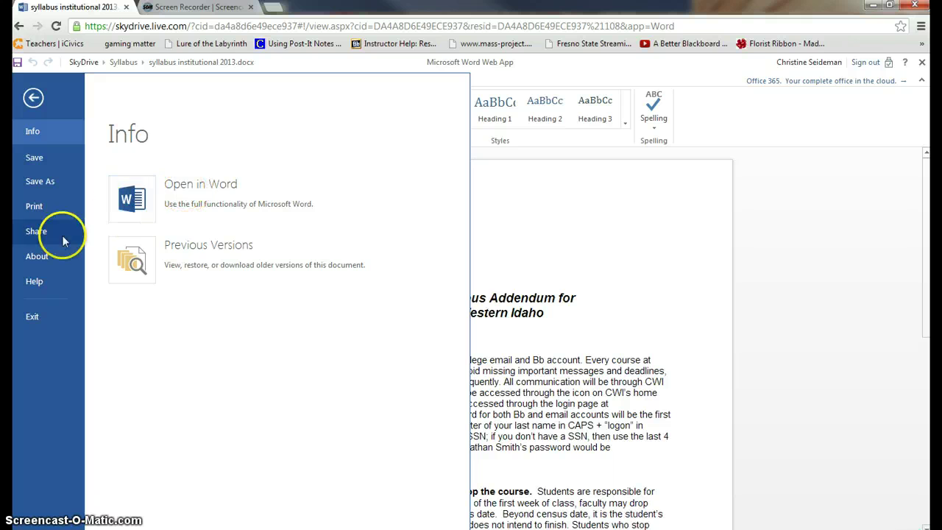
left_click(40, 232)
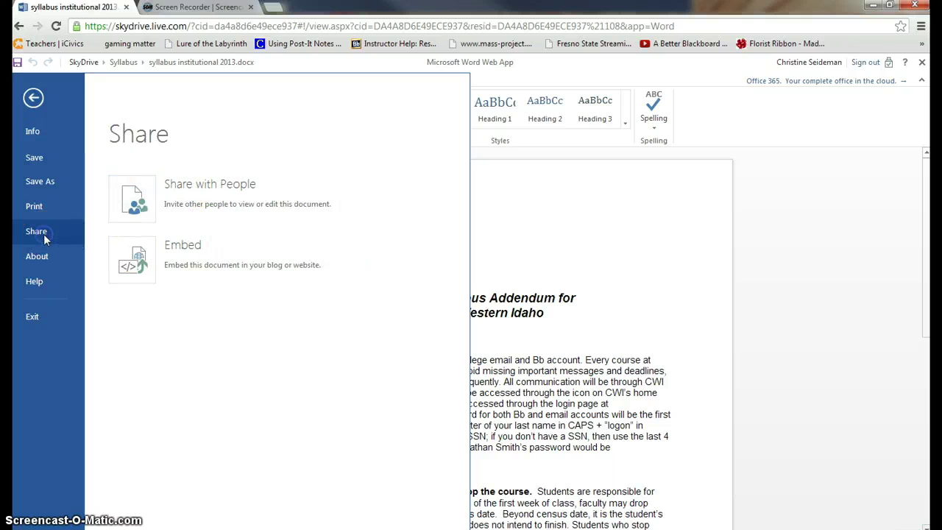
left_click(210, 185)
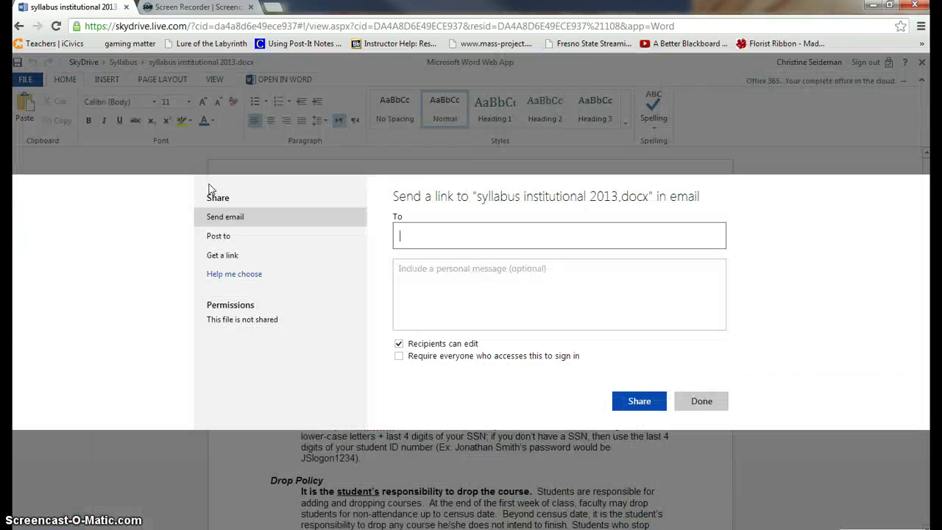
left_click(233, 259)
left_click(422, 252)
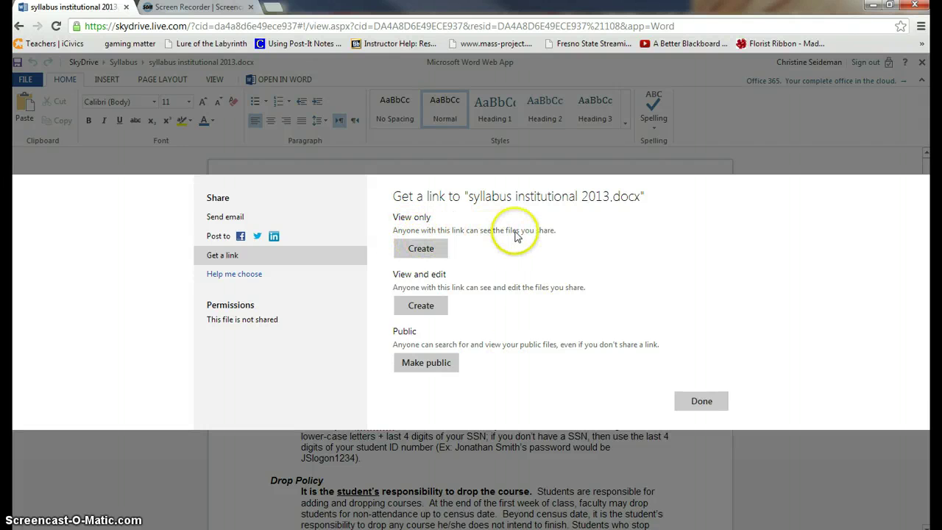
left_click(421, 250)
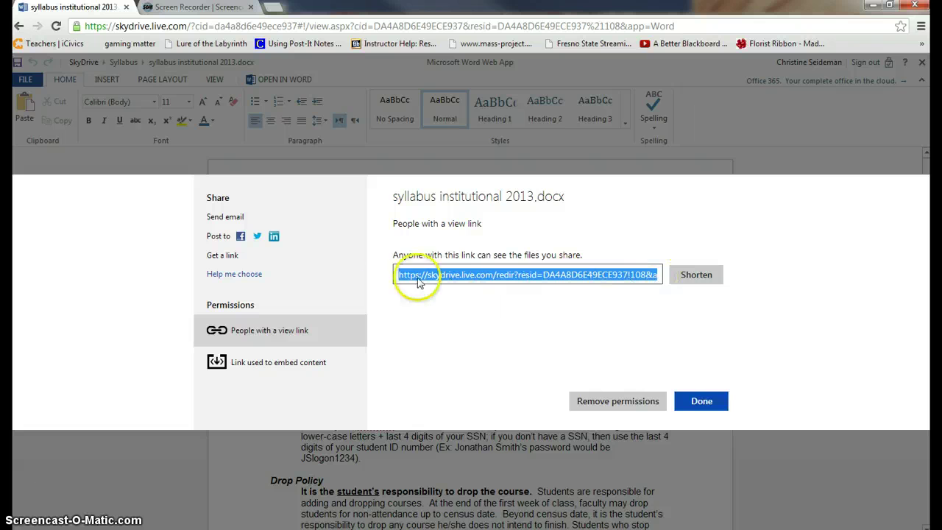
Shorten the view-only link, copy the shortened address, and close the sharing settings.
left_click(697, 279)
left_click(697, 279)
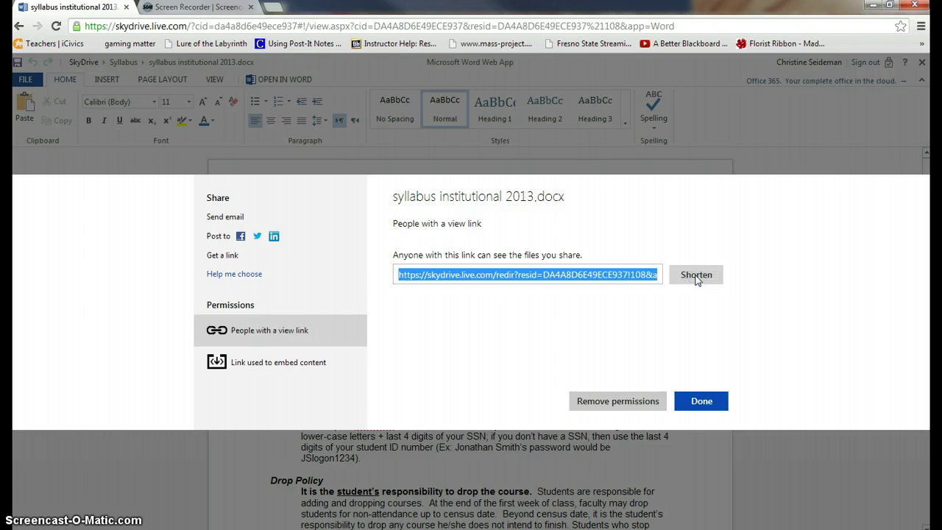
right_click(463, 273)
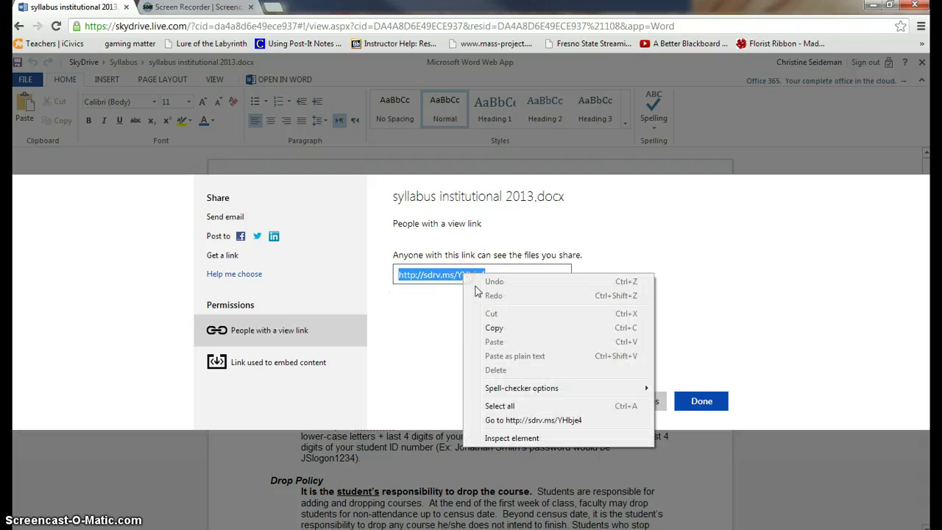
left_click(494, 328)
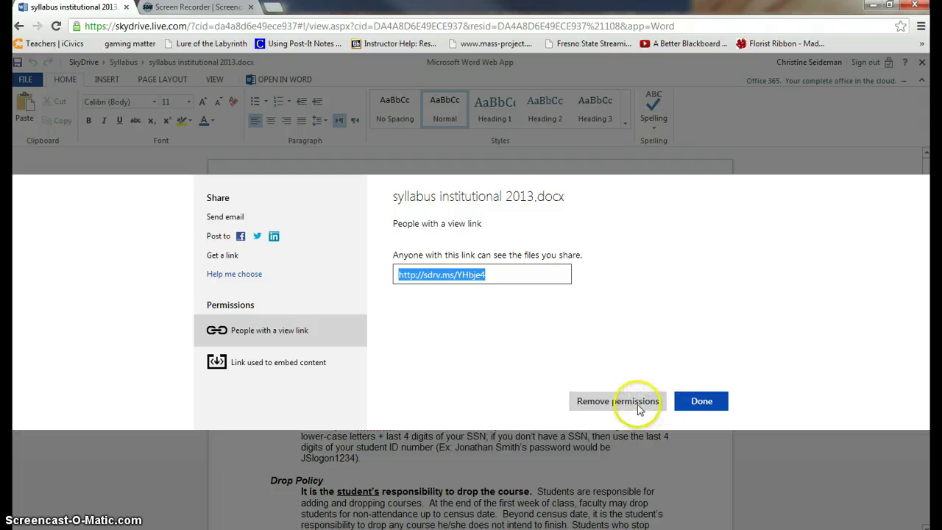
left_click(696, 403)
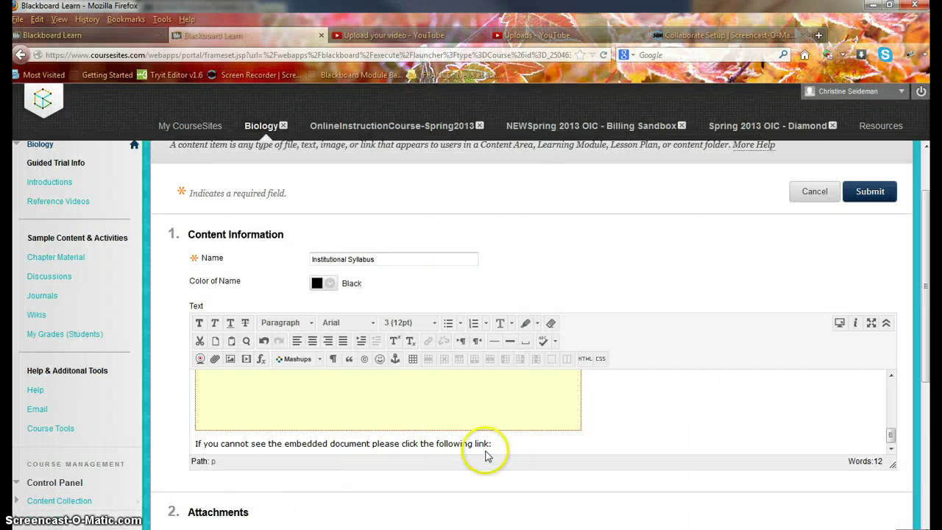
Paste the shortened document link after "please click the following link:" in the Blackboard item's text.
left_click(508, 445)
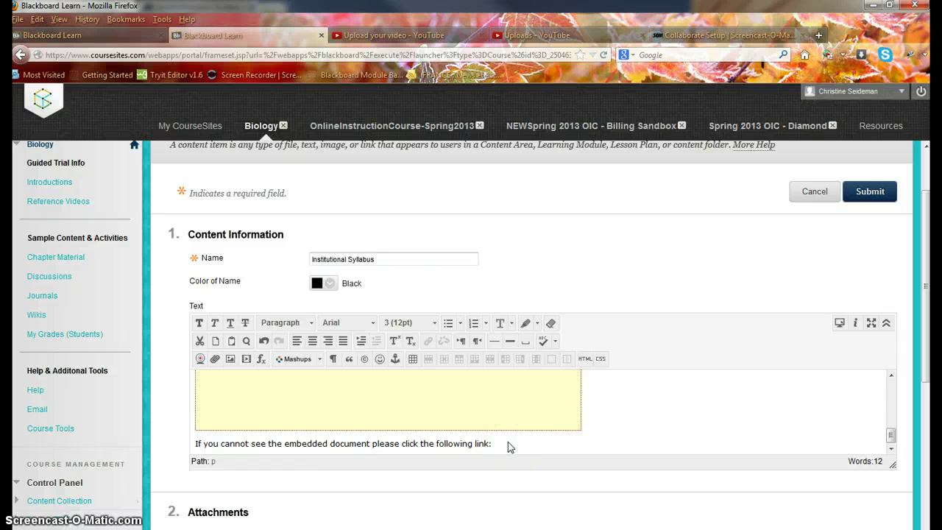
key("ctrl+v")
left_click(598, 455)
left_click_drag(587, 444, 497, 444)
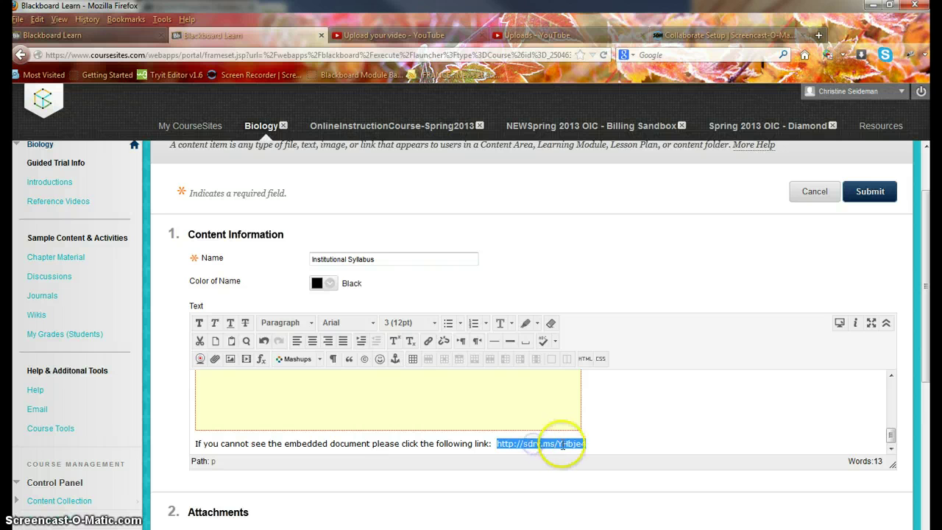
left_click(429, 342)
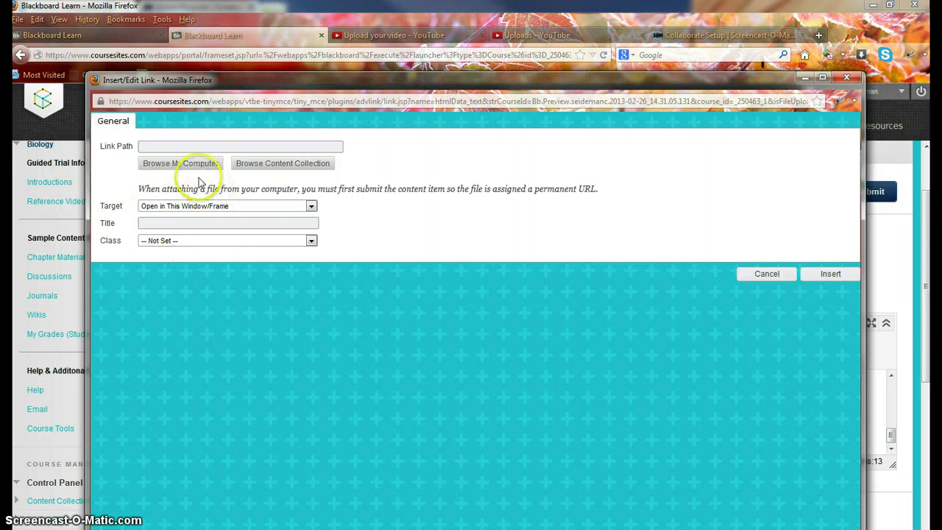
left_click(311, 207)
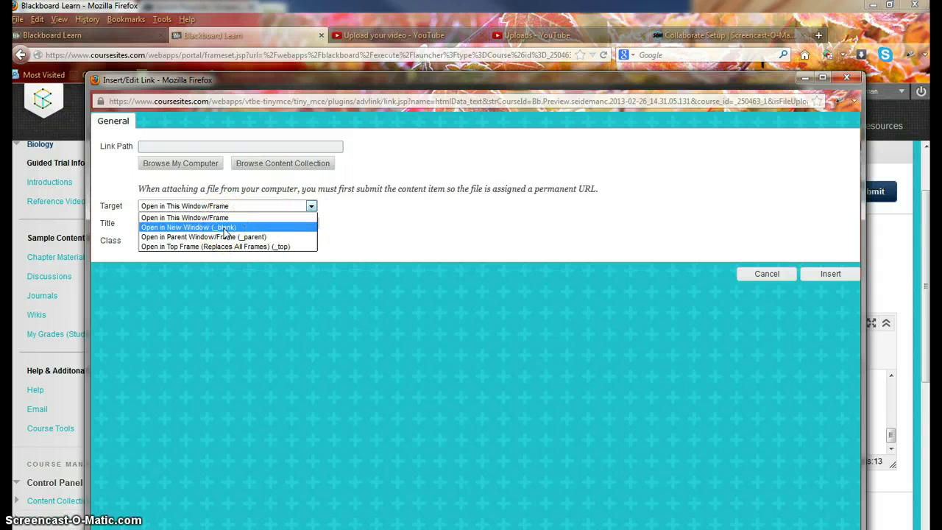
left_click(203, 228)
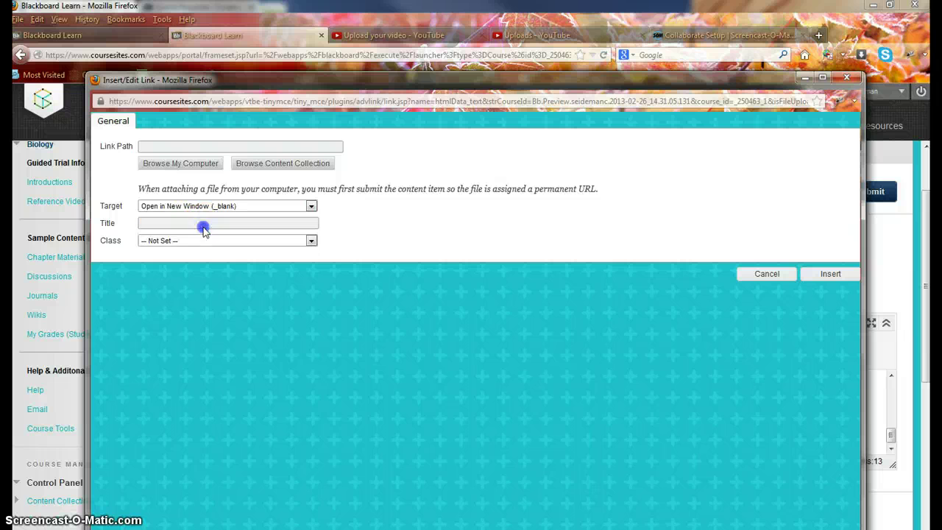
left_click(231, 242)
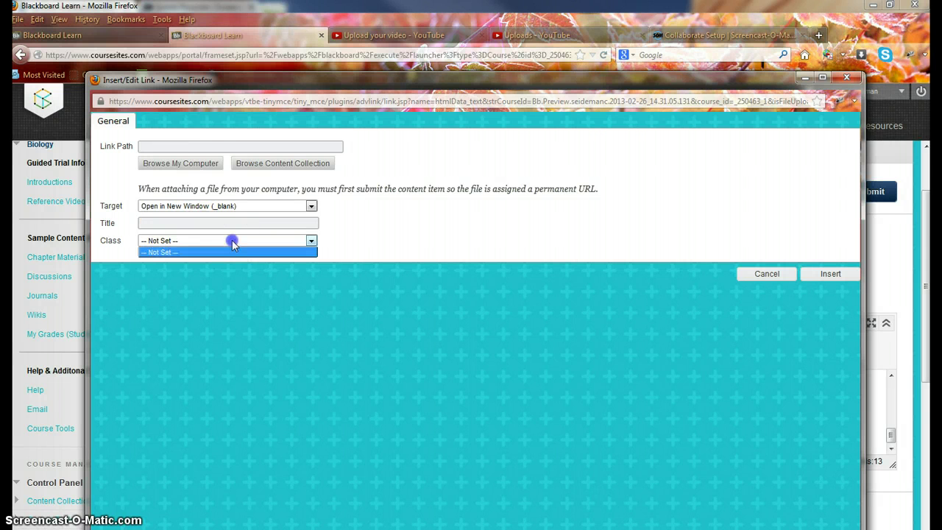
left_click(232, 240)
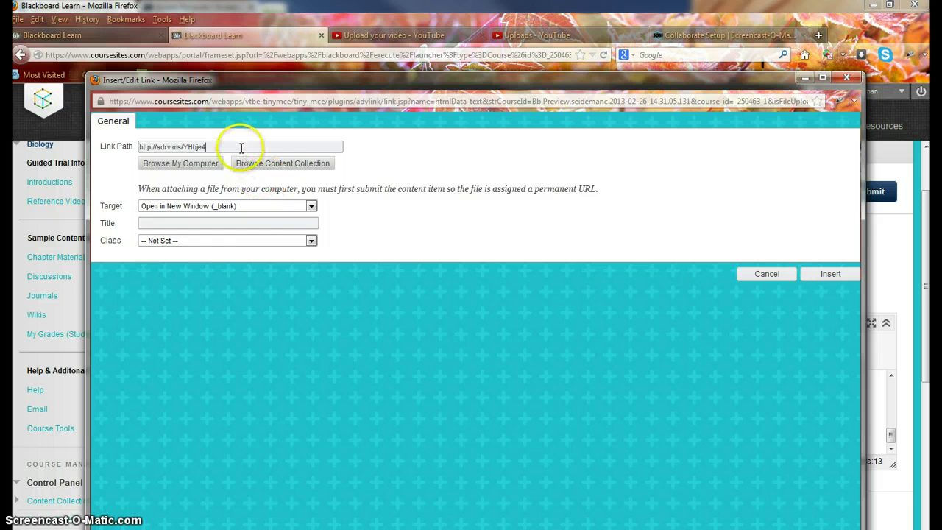
left_click(834, 275)
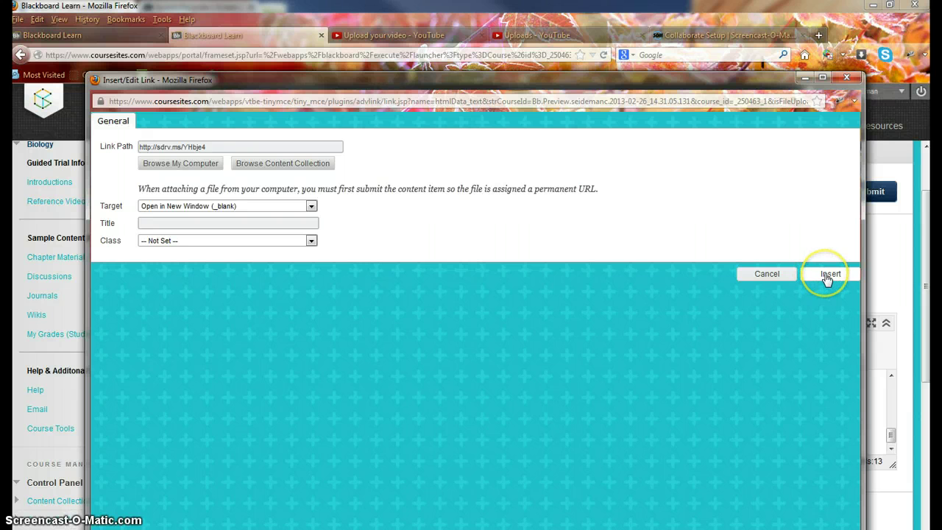
Insert the configured hyperlink and submit the Institutional Syllabus item to the Chapter Material area.
left_click(829, 276)
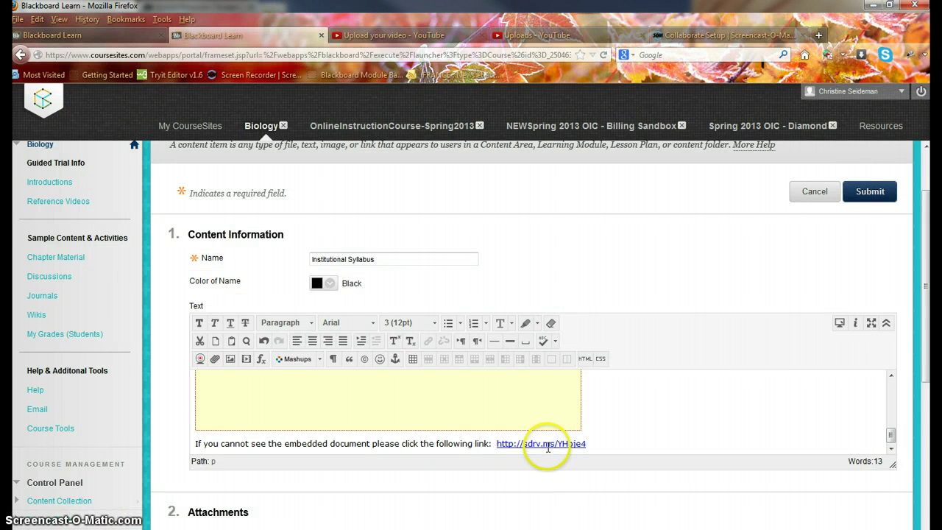
left_click(869, 193)
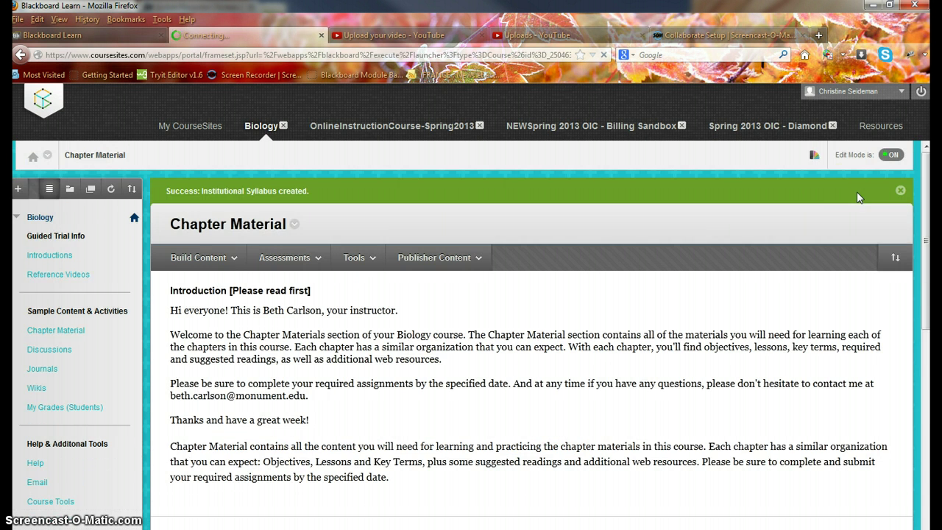
scroll(304, 305, "down", 5)
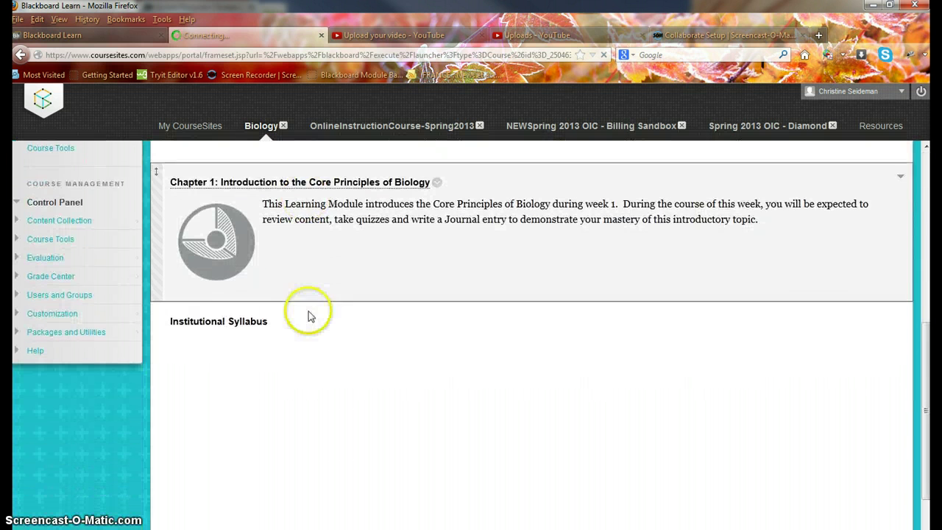
scroll(555, 330, "down", 2)
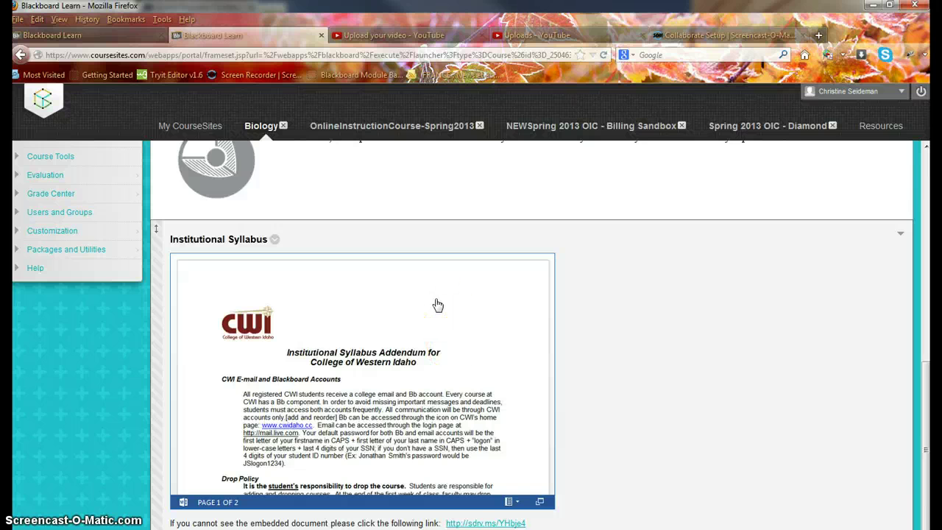
Test the fallback link under the embedded syllabus, check the opened document's print option, and return to the Blackboard course page.
left_click(499, 523)
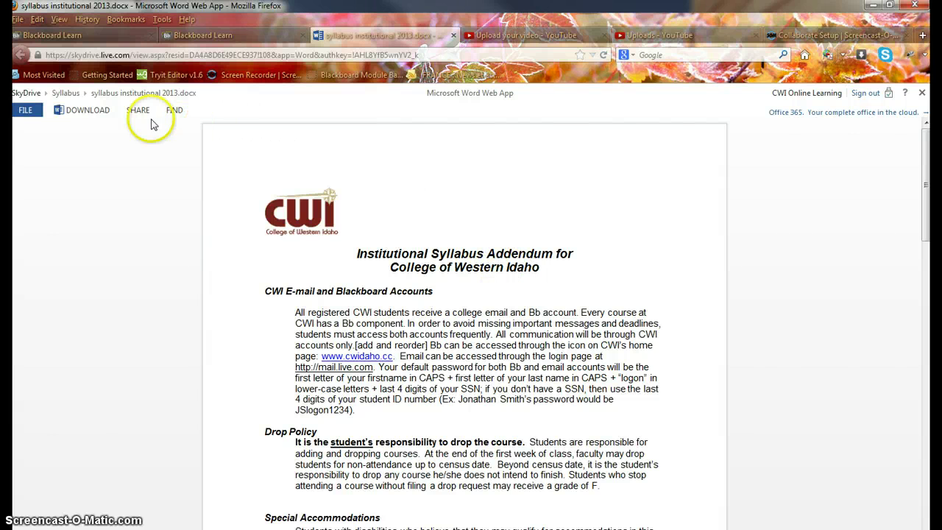
left_click(25, 110)
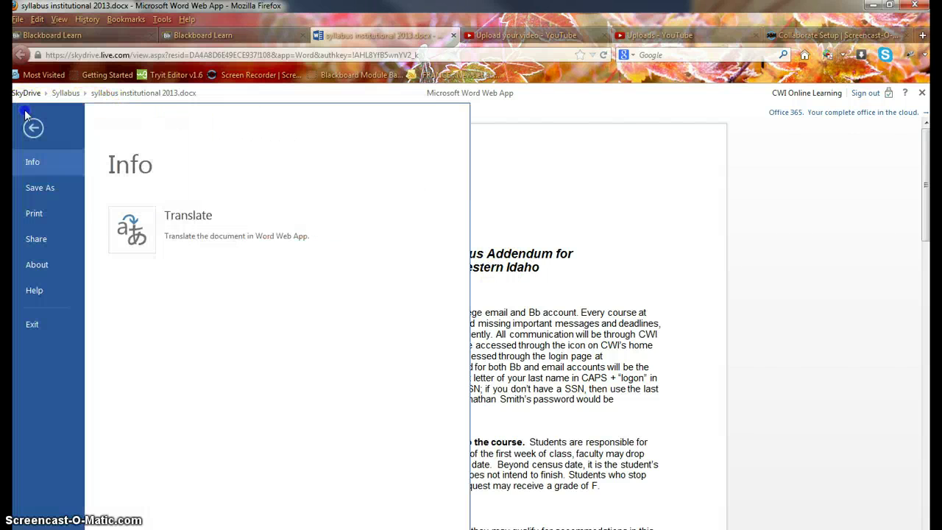
left_click(42, 215)
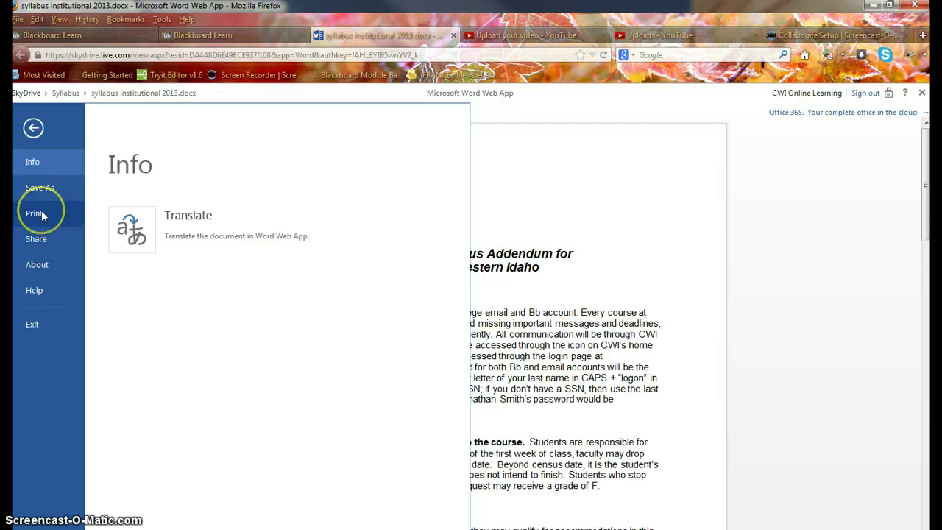
left_click(784, 258)
left_click(243, 38)
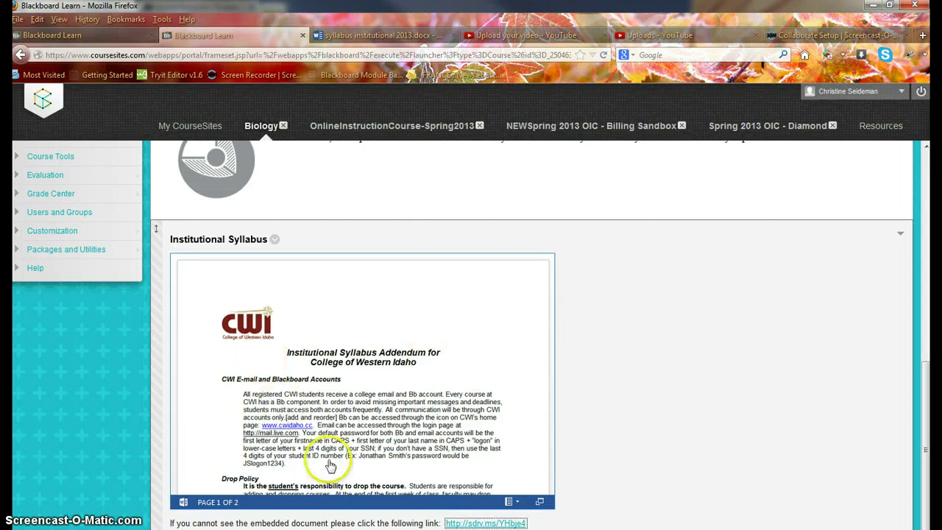
Generate a PDF of the embedded syllabus with Print to PDF and dismiss the PDF dialog.
left_click(513, 502)
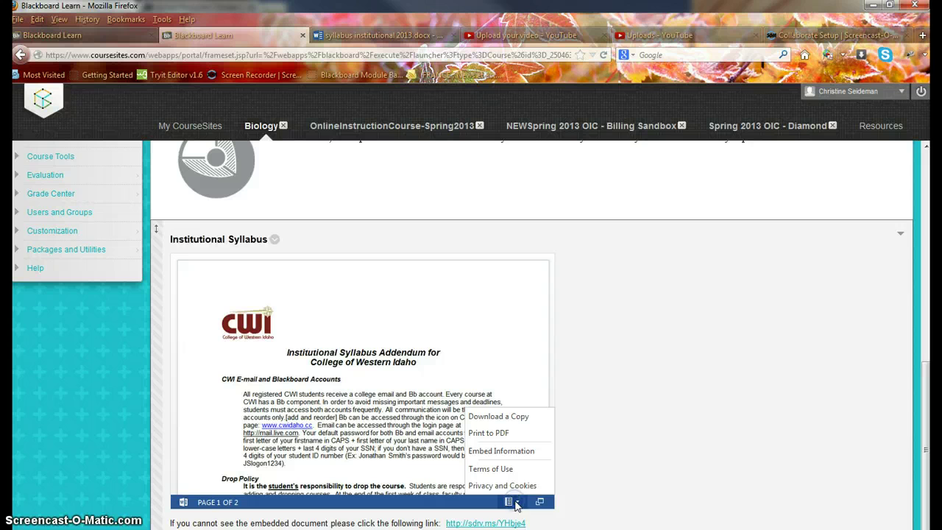
left_click(505, 433)
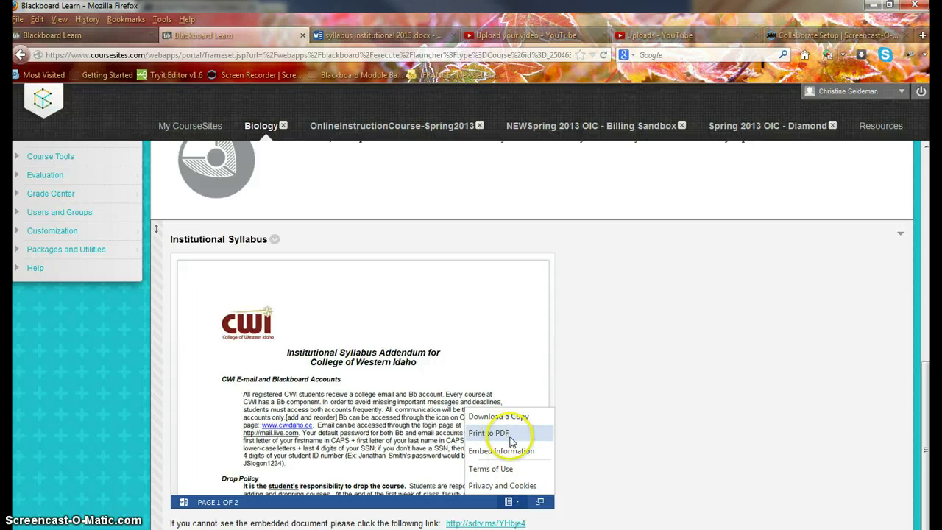
left_click(512, 439)
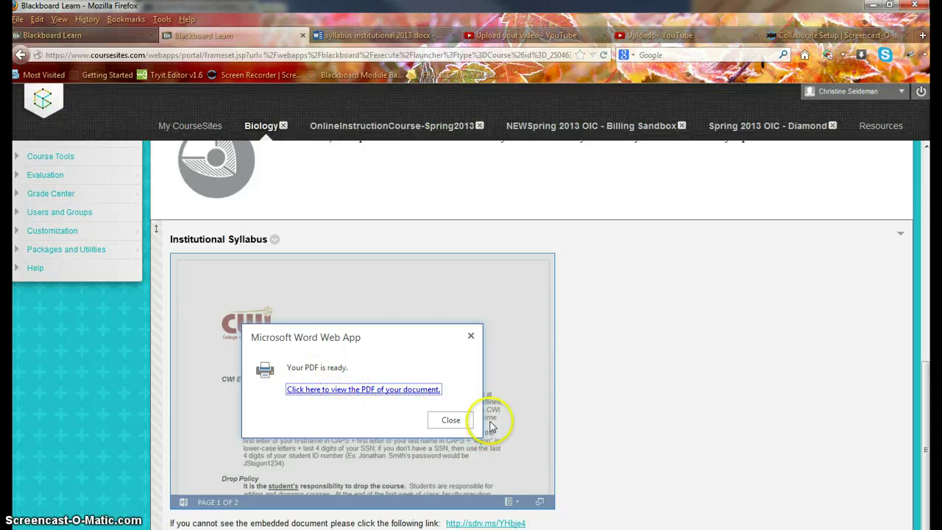
left_click(470, 335)
Check the embedded viewer's Download a Copy option, view the syllabus full-size in a new browser tab, and close that tab.
left_click(510, 501)
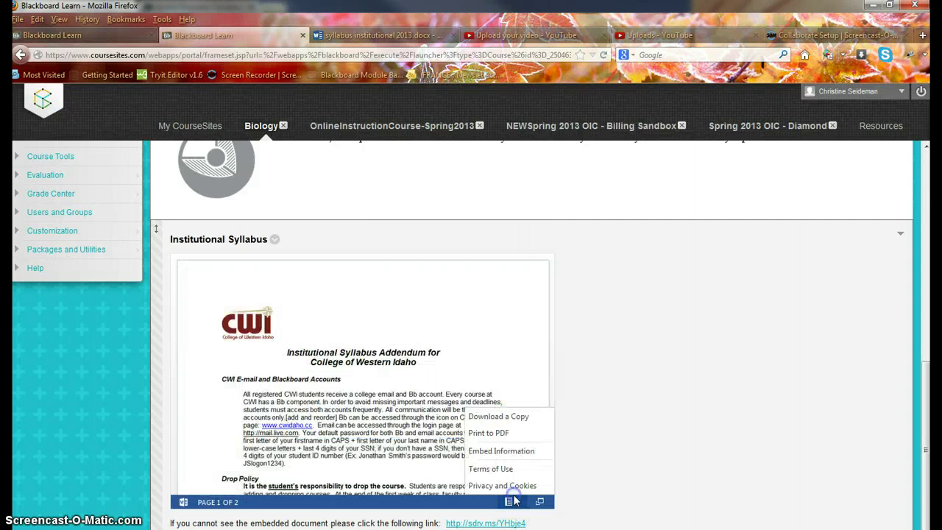
left_click(520, 419)
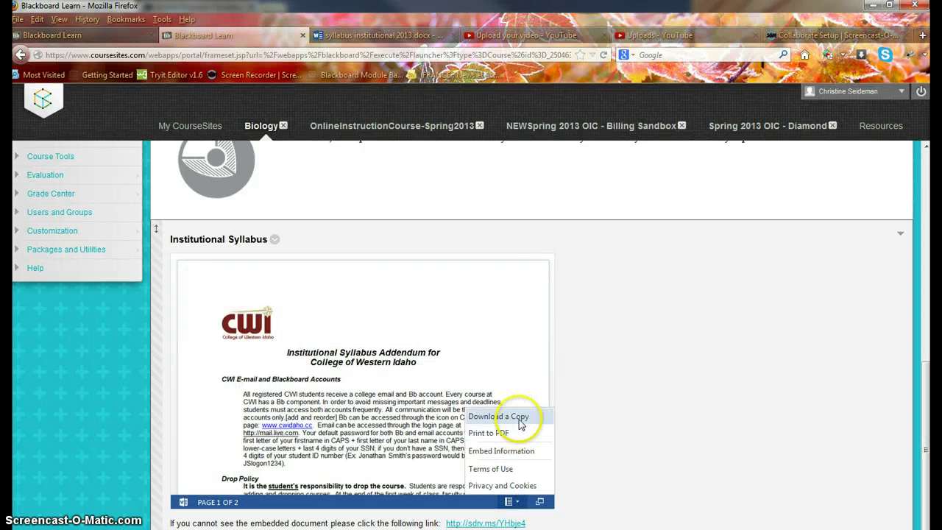
left_click(541, 503)
left_click(539, 504)
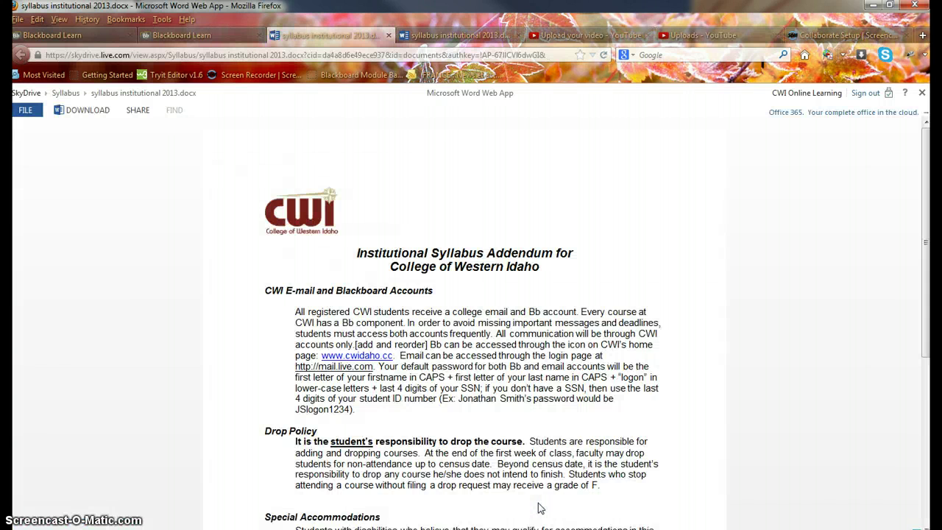
left_click(381, 38)
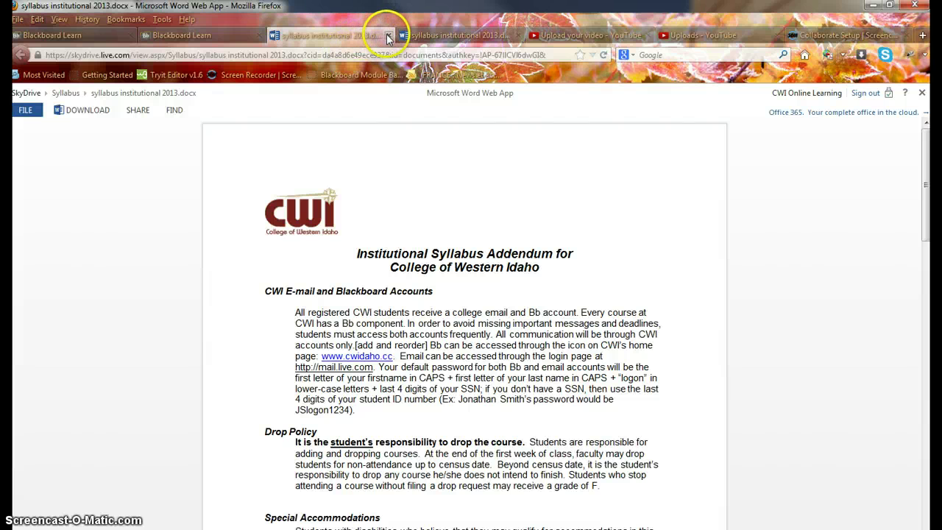
left_click(388, 39)
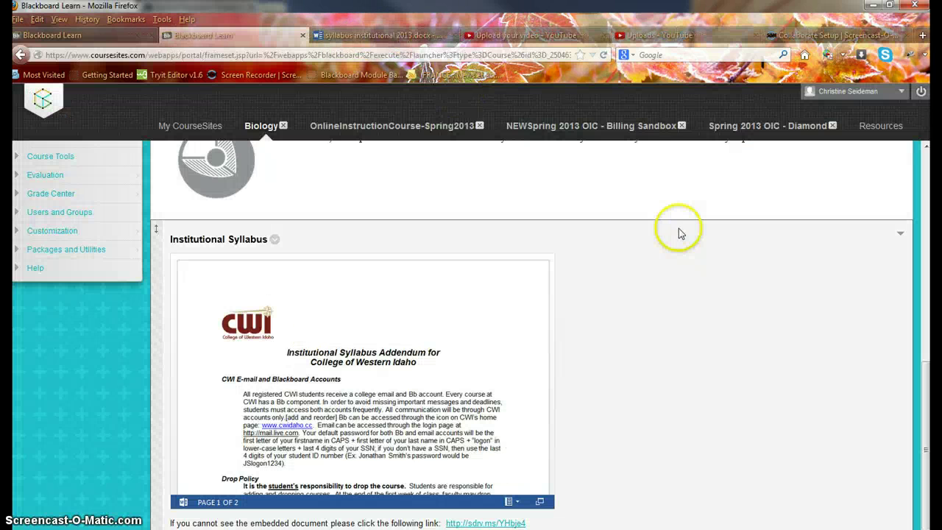